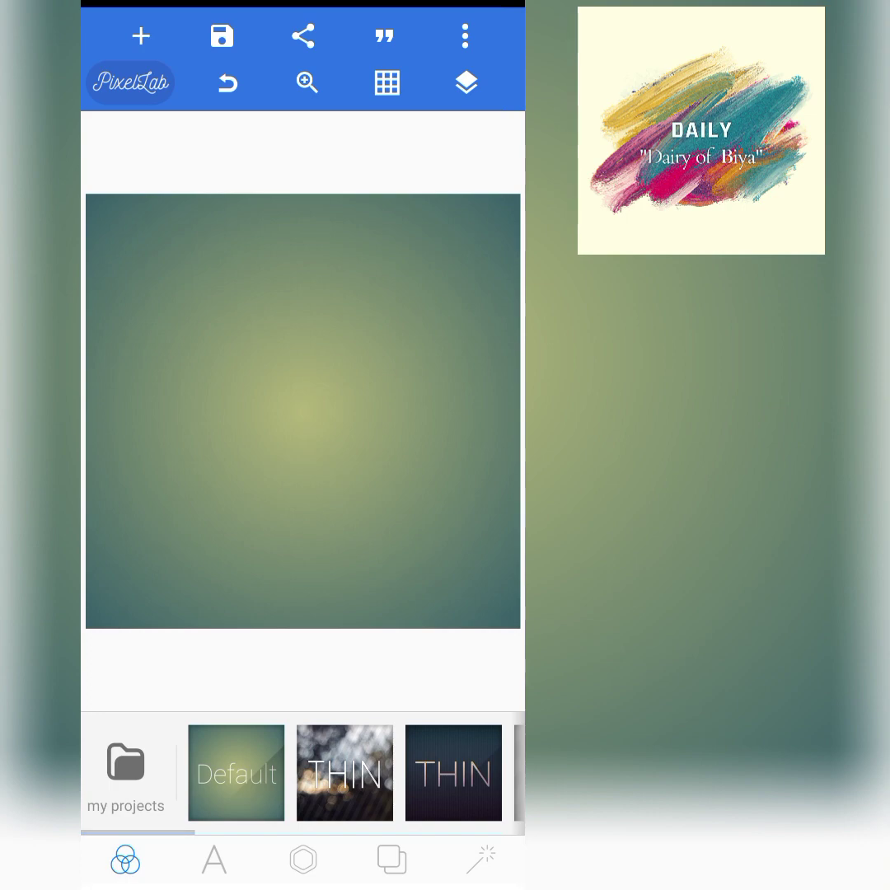
Step: Open the SHINY template as a new project
left_click_drag(453, 774, 164, 774)
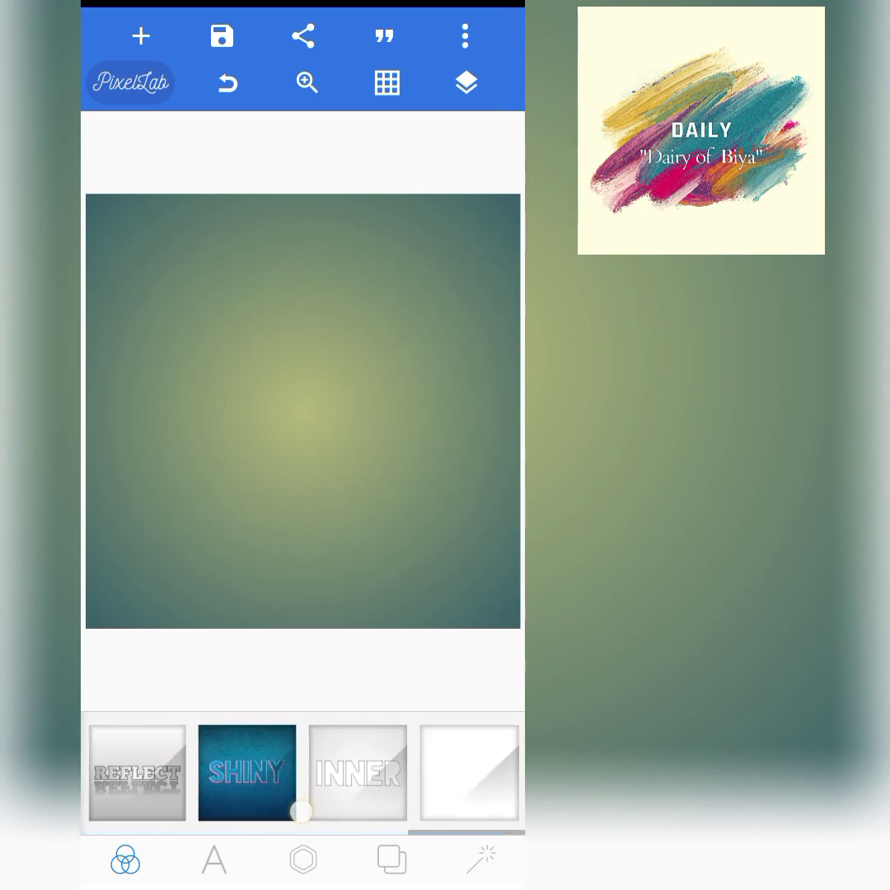
left_click(247, 775)
left_click(439, 508)
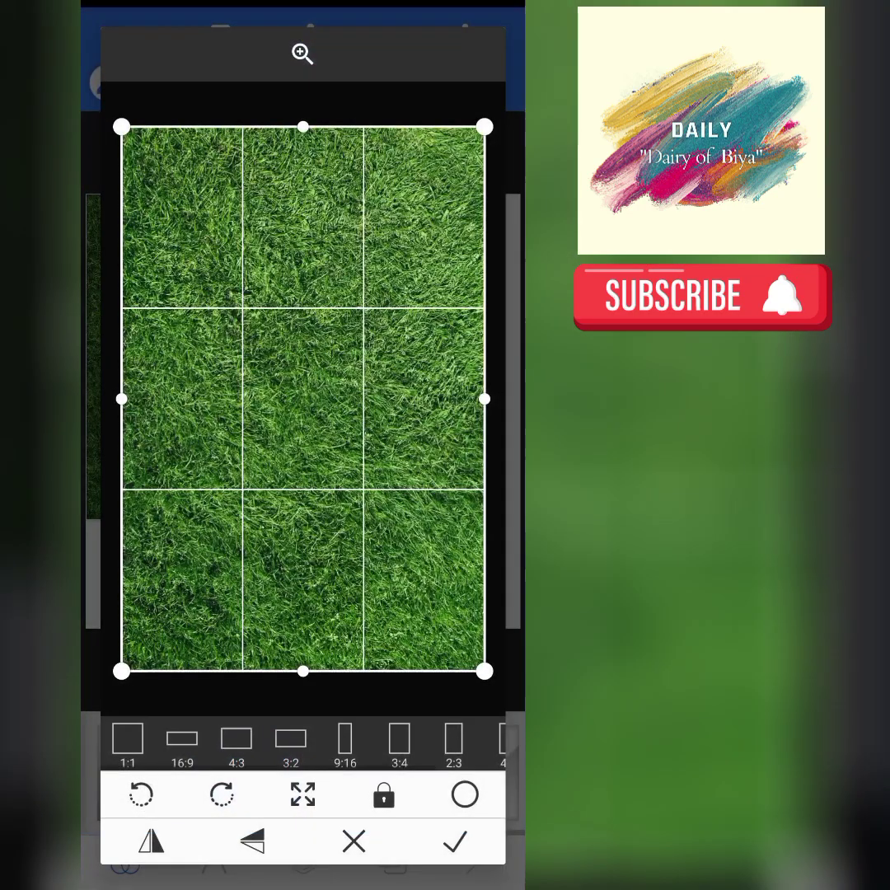
Step: Add the grass photo with a square 1:1 crop, enlarged and moved toward the canvas centre
left_click(127, 740)
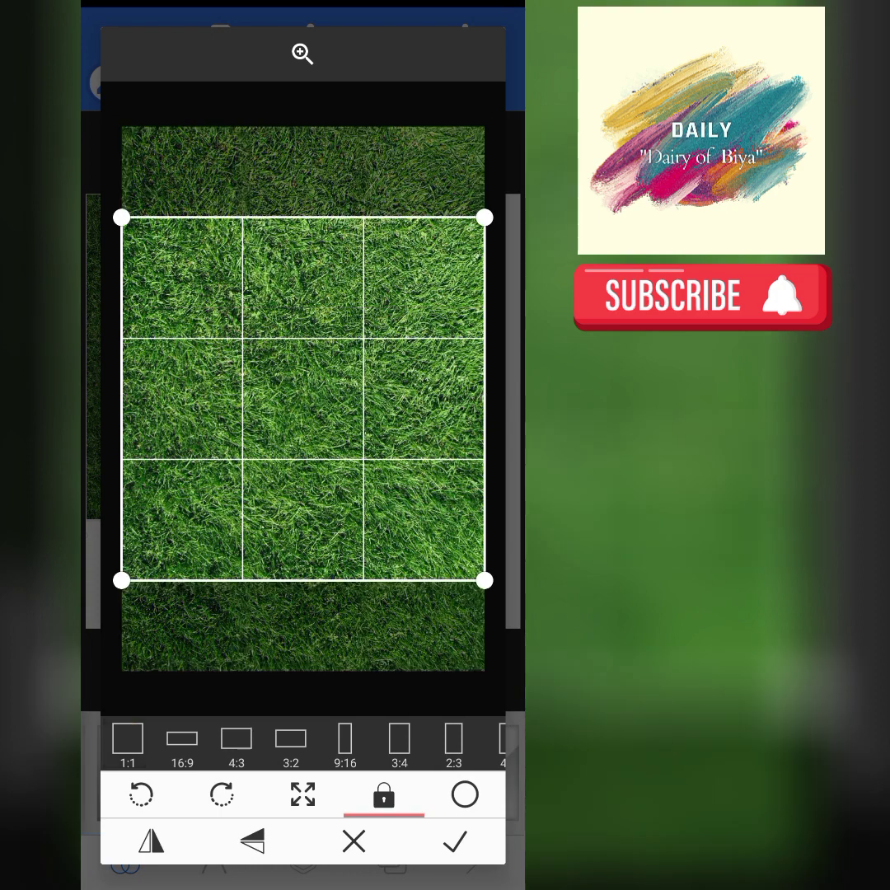
left_click(455, 841)
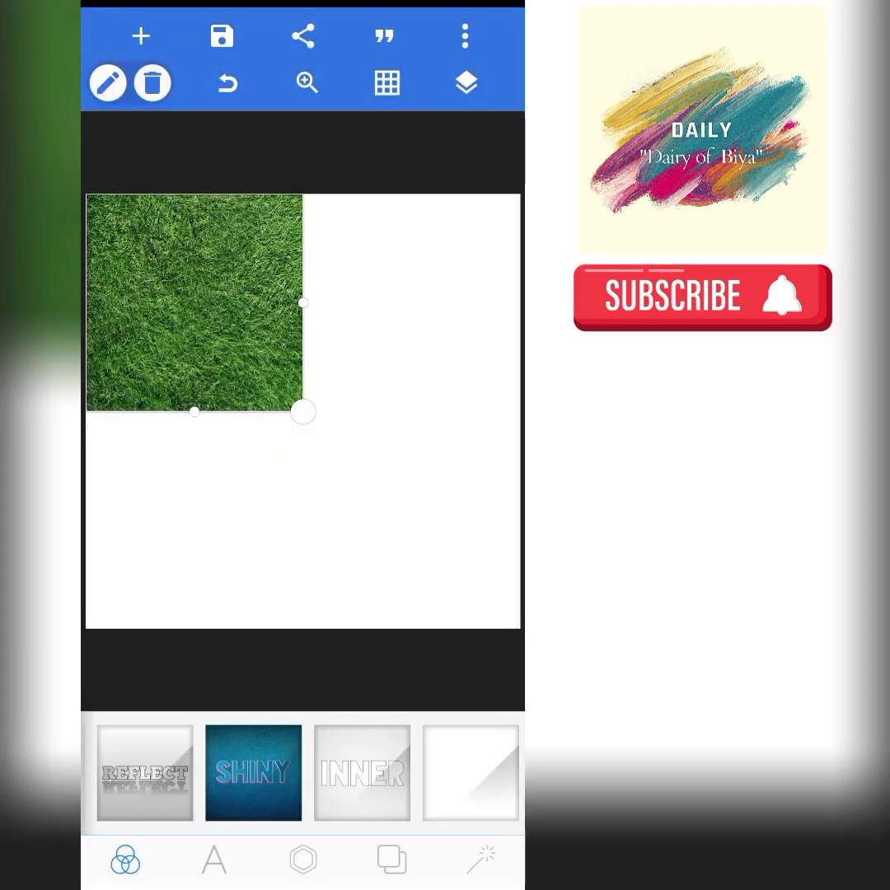
left_click_drag(301, 408, 394, 503)
left_click_drag(301, 449, 363, 480)
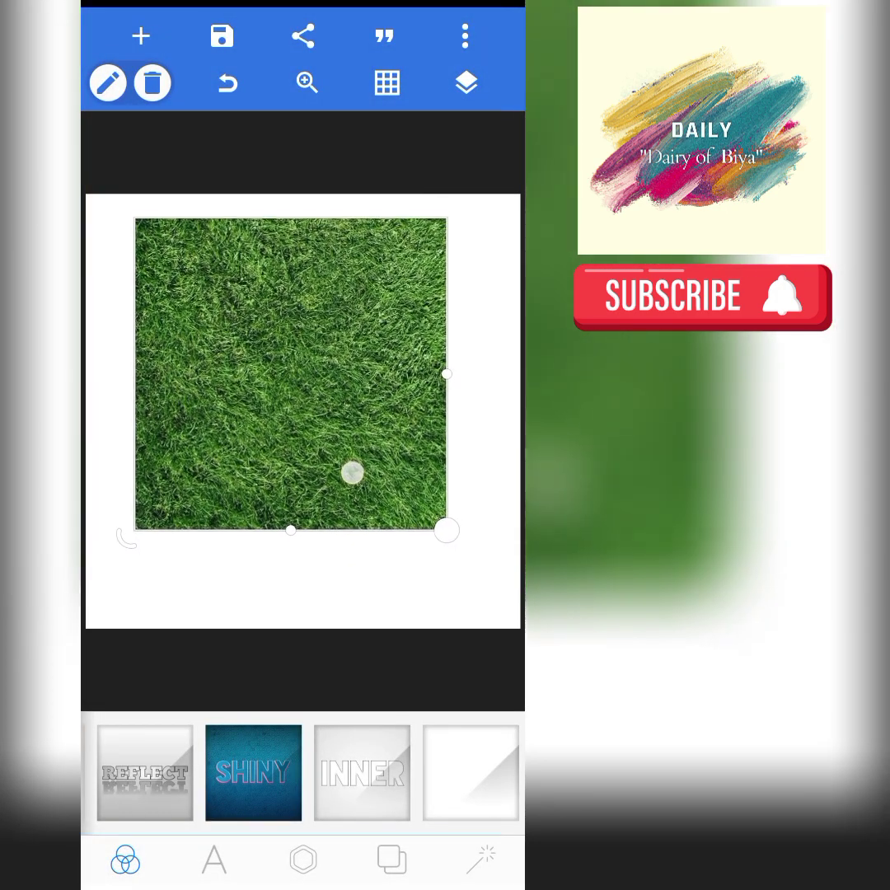
Step: Set the grass image's relative size to about 72%
left_click(303, 860)
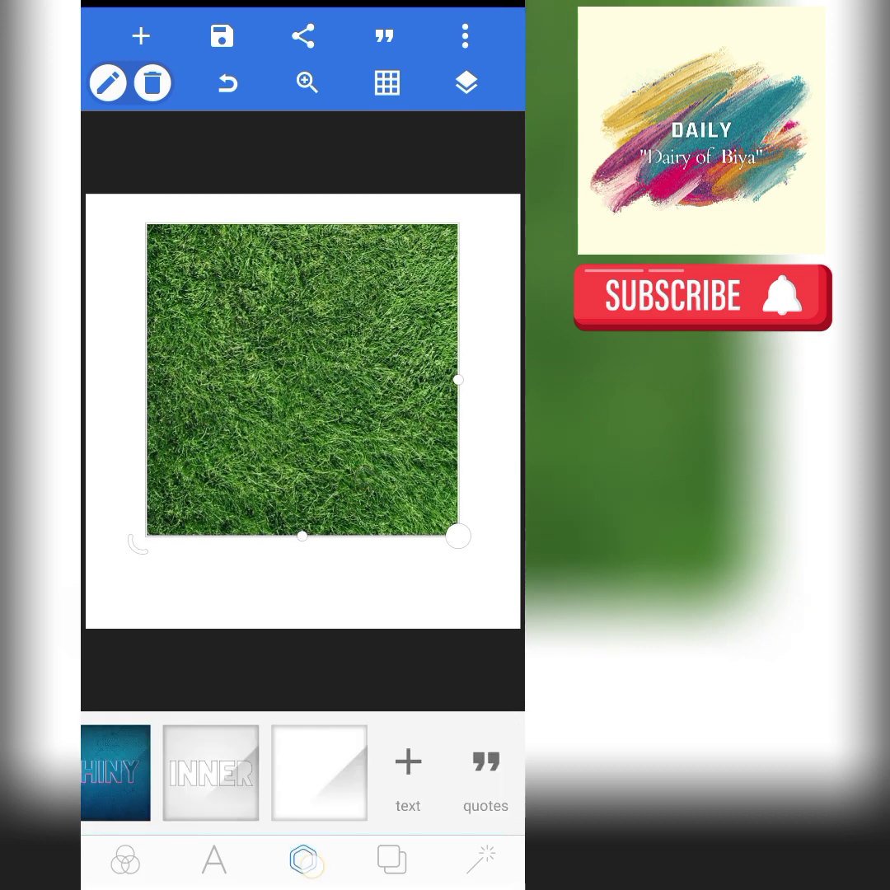
mouse_move(412, 767)
left_mouse_down()
mouse_move(124, 767)
mouse_move(396, 767)
left_mouse_up()
left_click(318, 768)
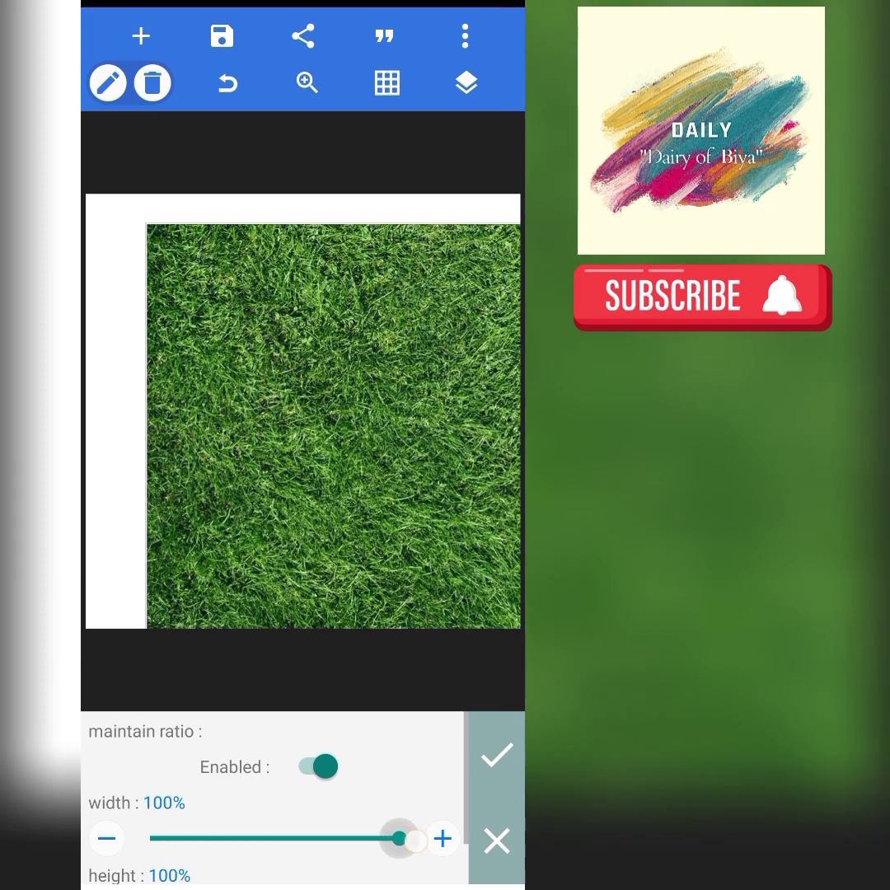
left_click_drag(326, 838, 329, 838)
Step: Place a square 1:1 rabbit crop, ears included, enlarged and centred over the grass square
left_click(349, 506)
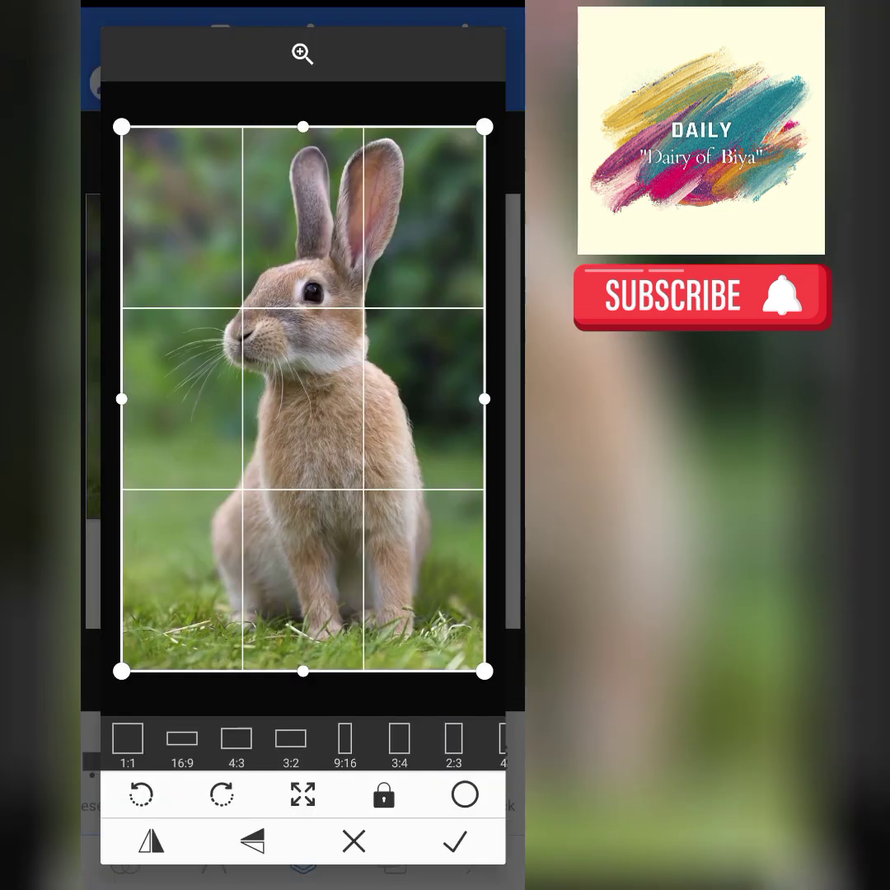
left_click(383, 795)
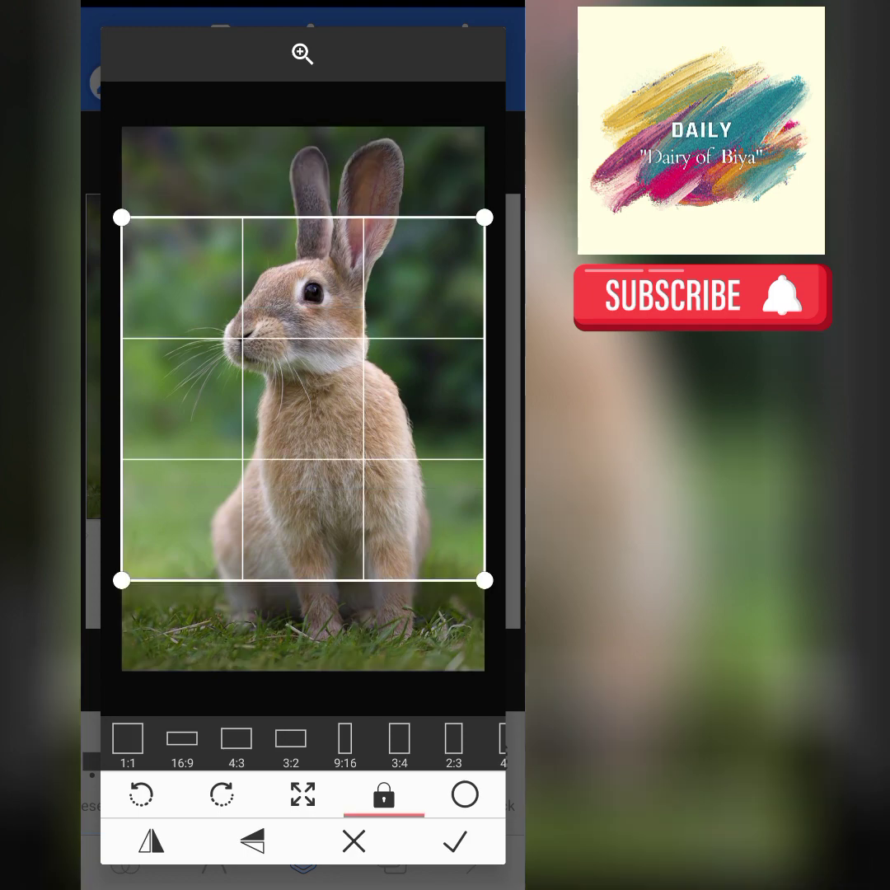
left_click_drag(343, 456, 350, 379)
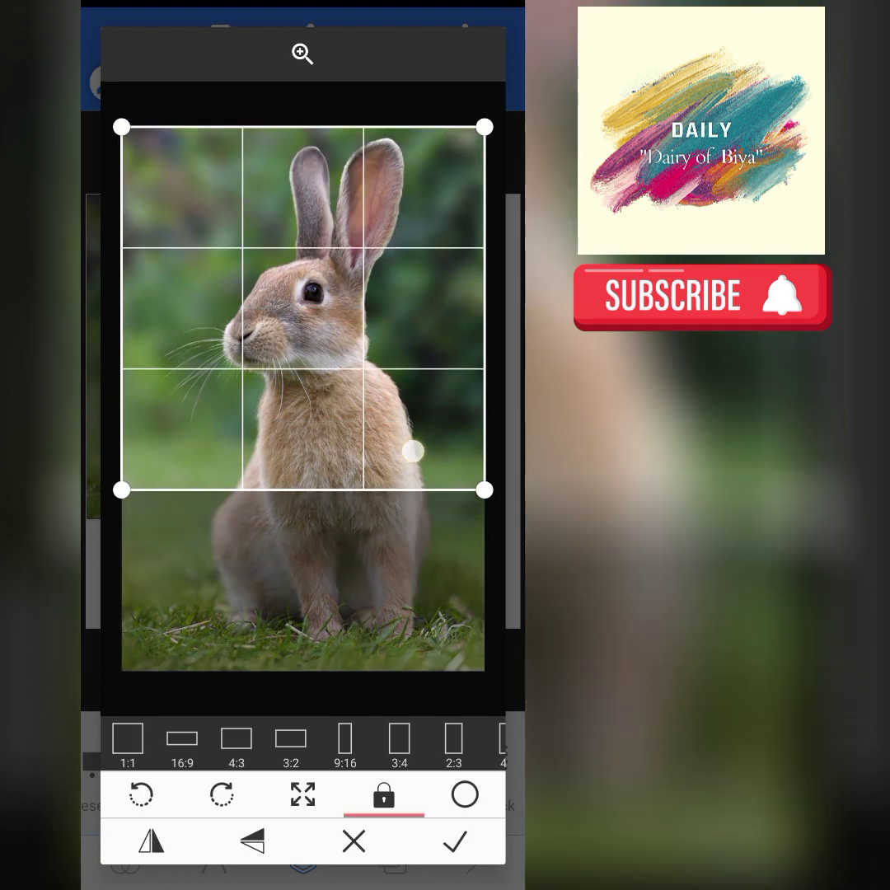
left_click(455, 842)
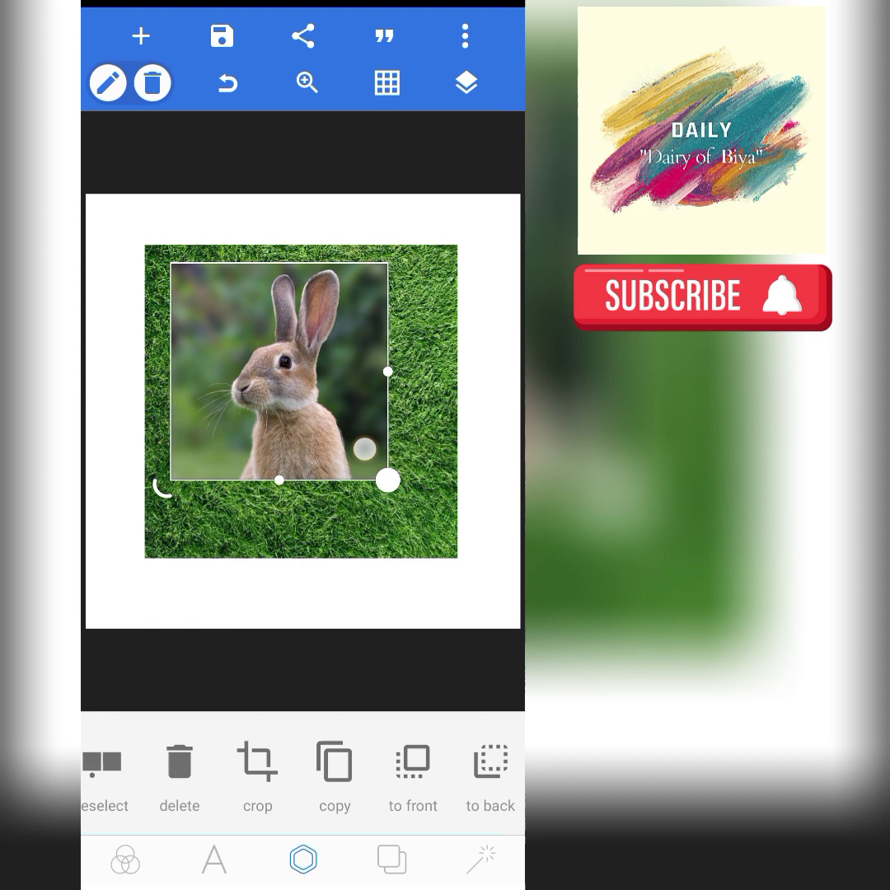
mouse_move(302, 412)
left_mouse_down()
mouse_move(412, 499)
mouse_move(388, 465)
left_mouse_up()
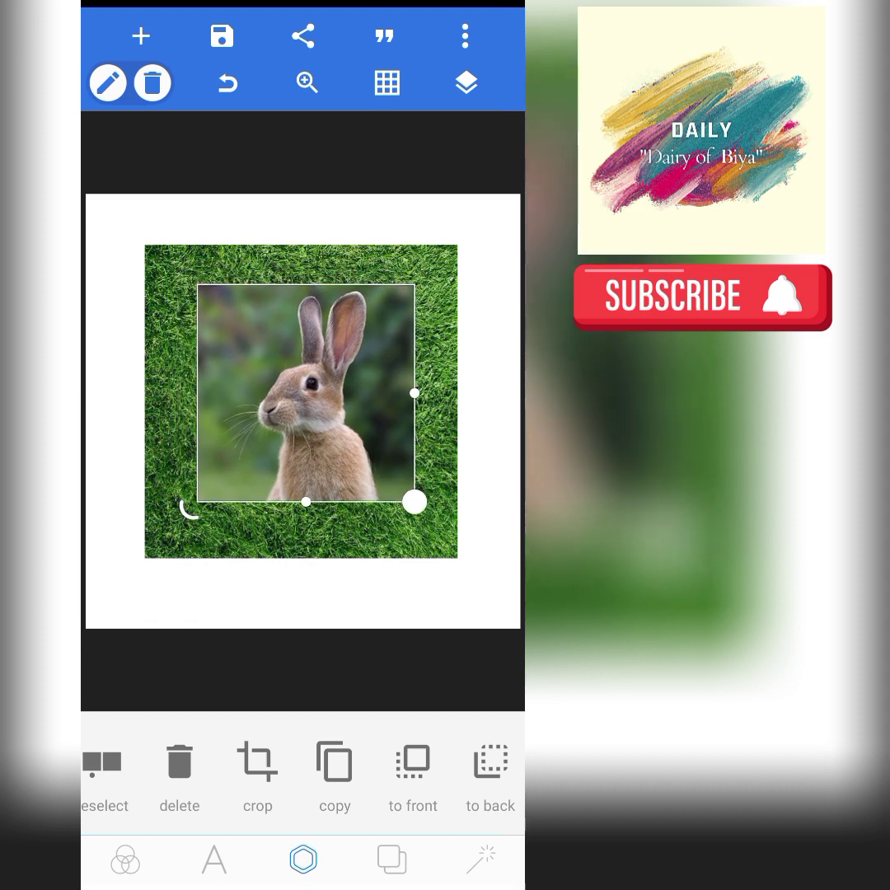
left_click(301, 528)
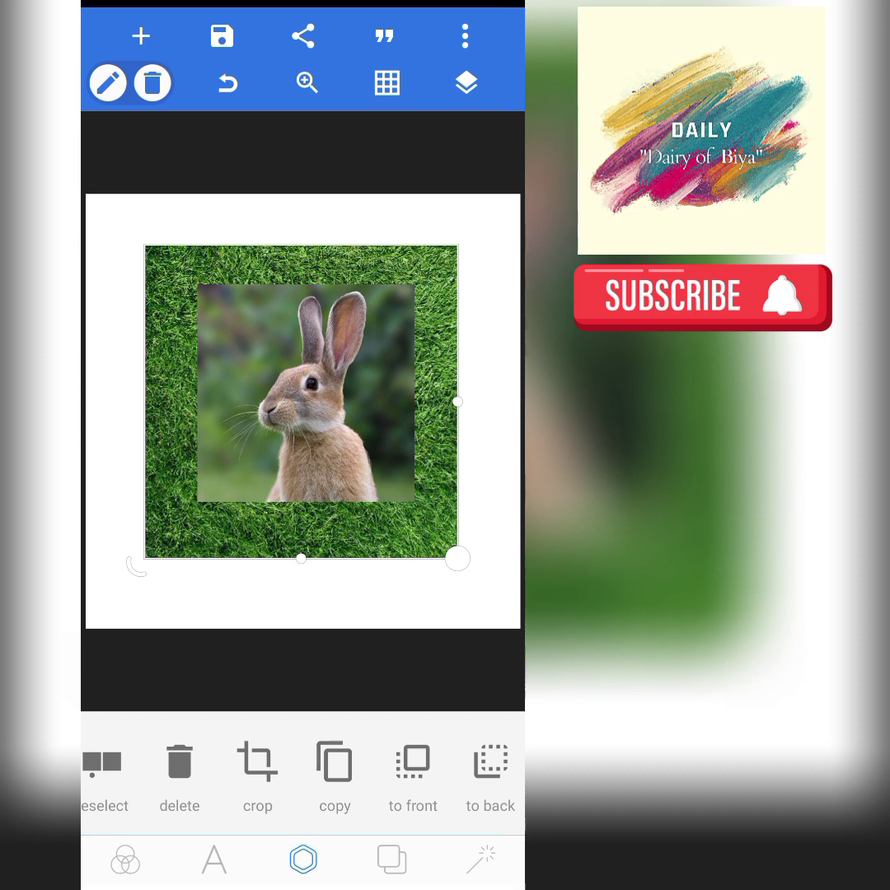
Step: Add a new shape over the grass square and change its type to a circle
left_click(306, 394)
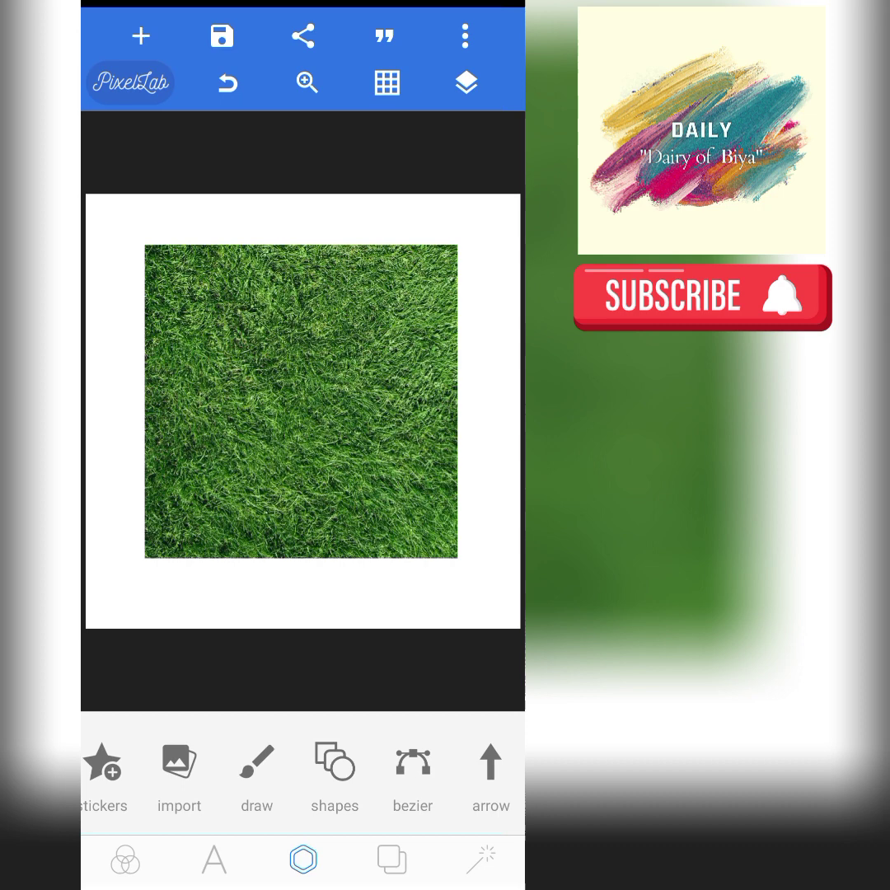
left_click(335, 763)
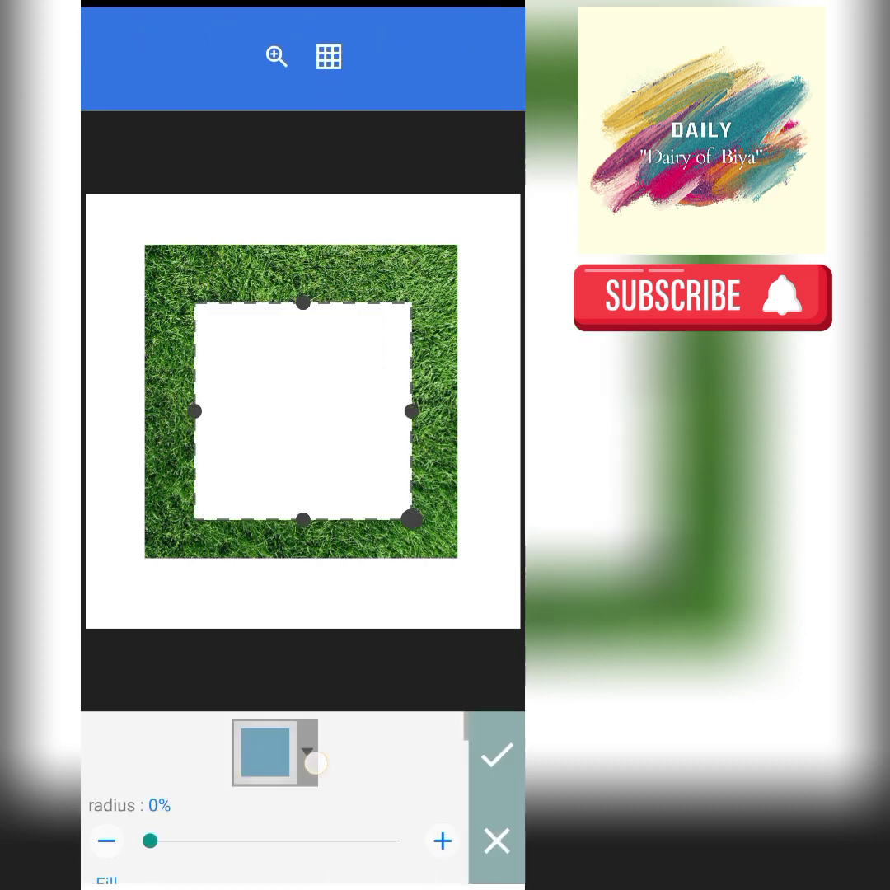
left_click(274, 752)
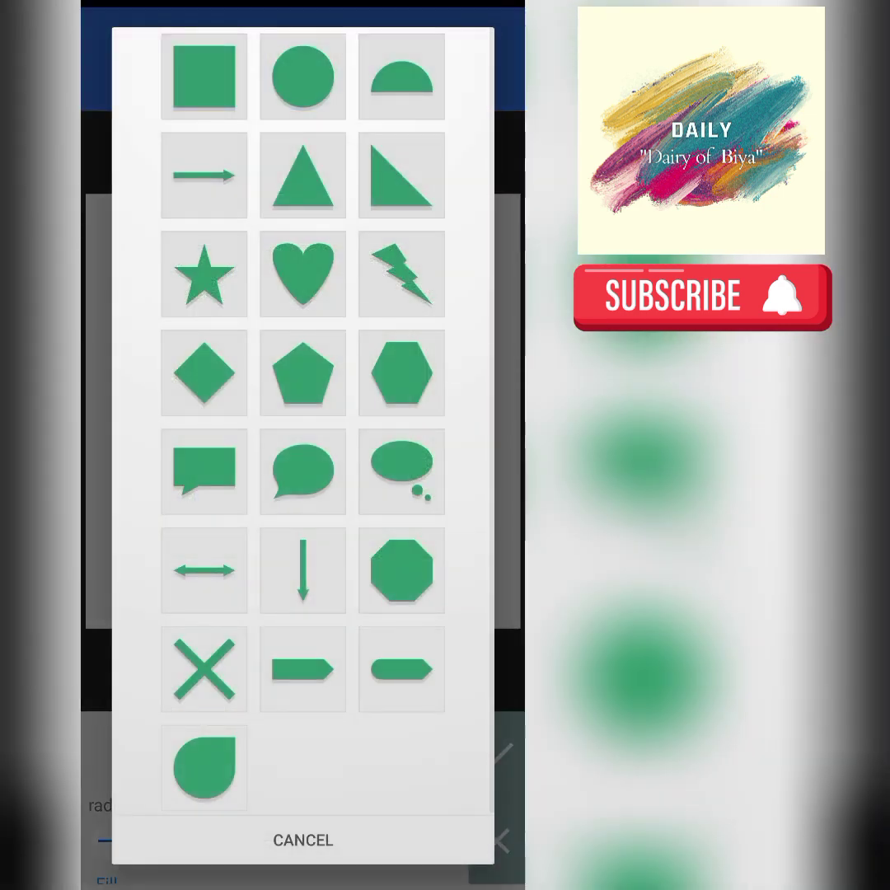
left_click(302, 76)
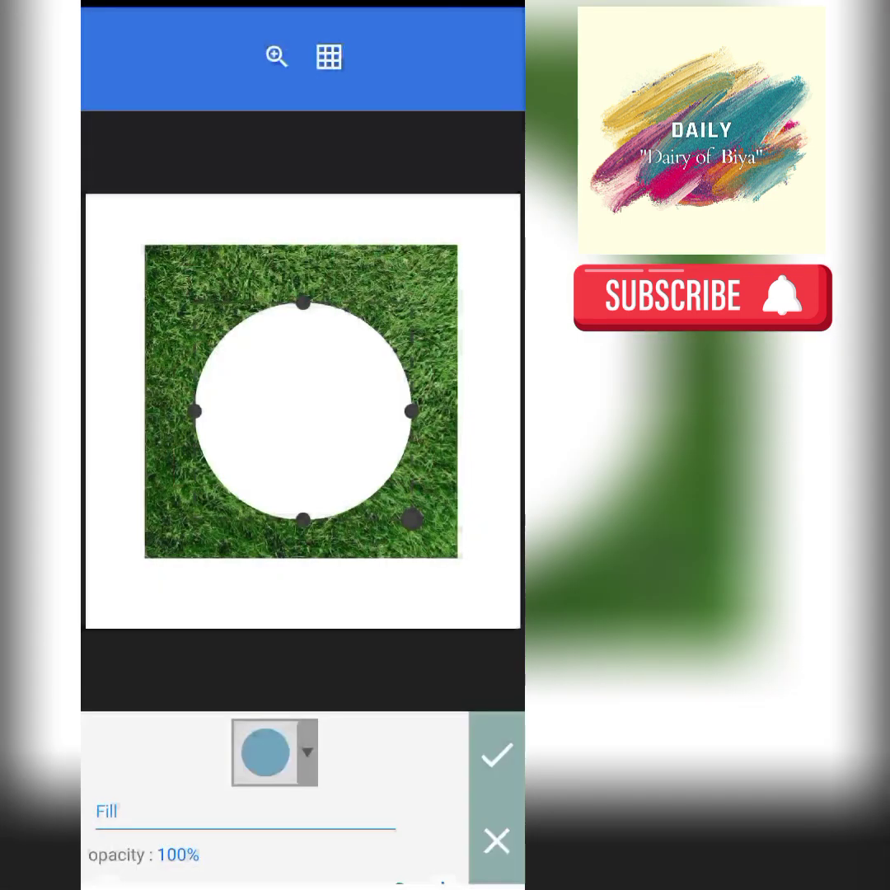
scroll(375, 775, "down", 2)
scroll(375, 775, "down", 2)
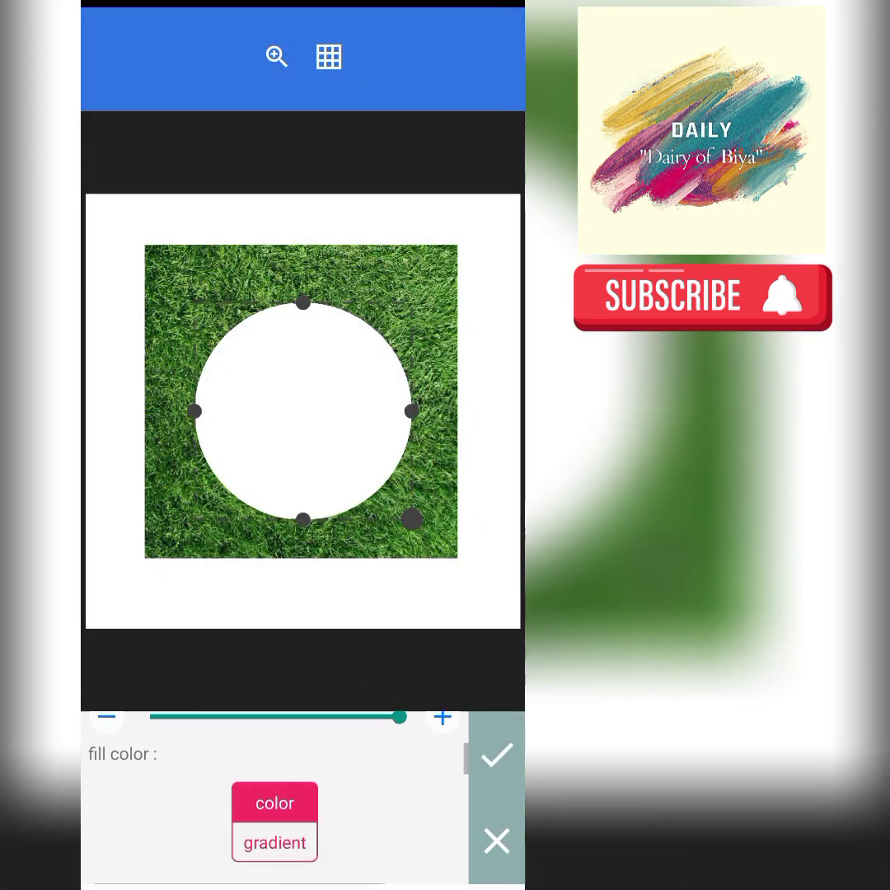
scroll(375, 775, "down", 2)
scroll(375, 775, "down", 1)
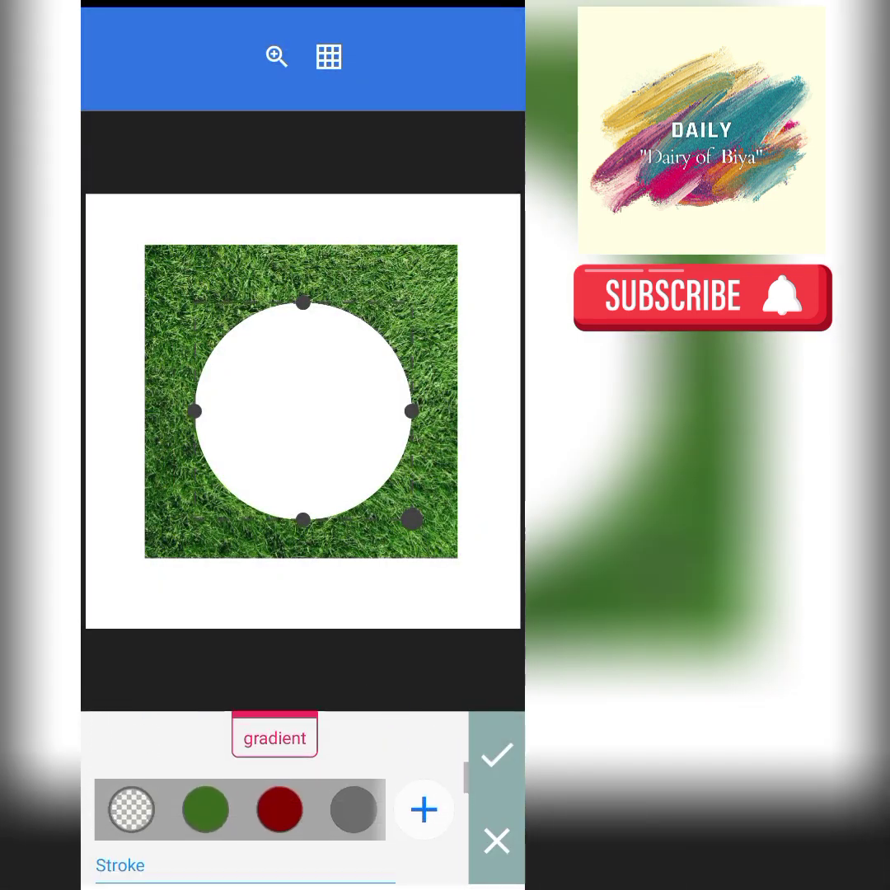
Step: Give the circle a gradient fill whose left stop is dark green sampled from the grass photo
left_click(275, 738)
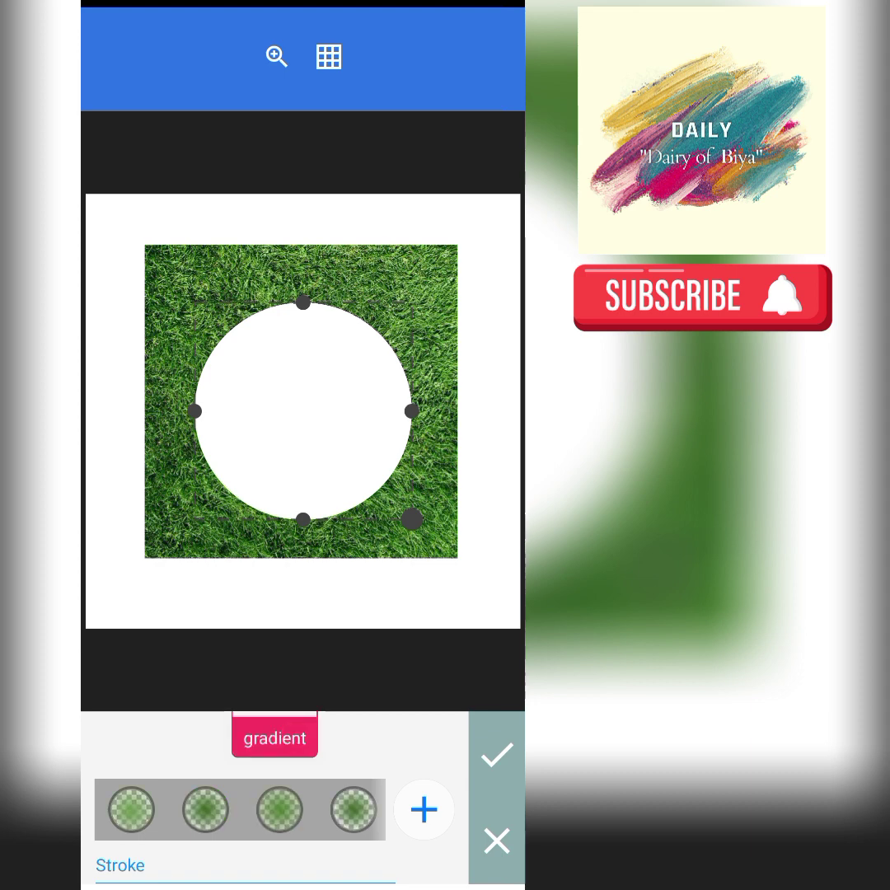
left_click(353, 809)
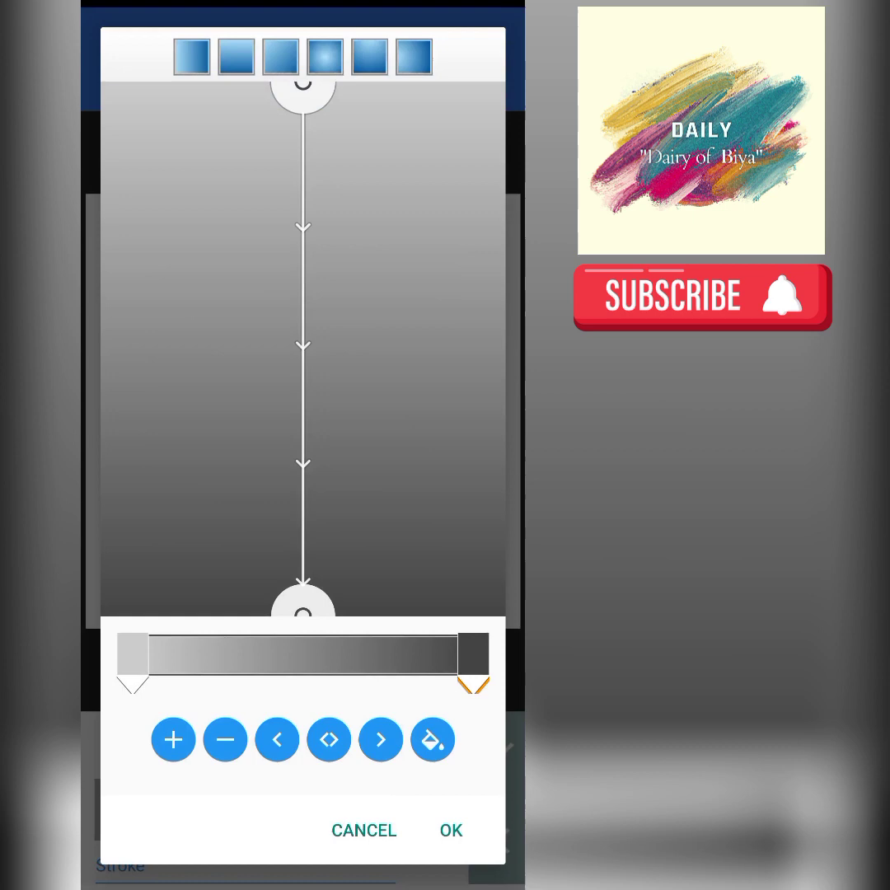
left_click(133, 684)
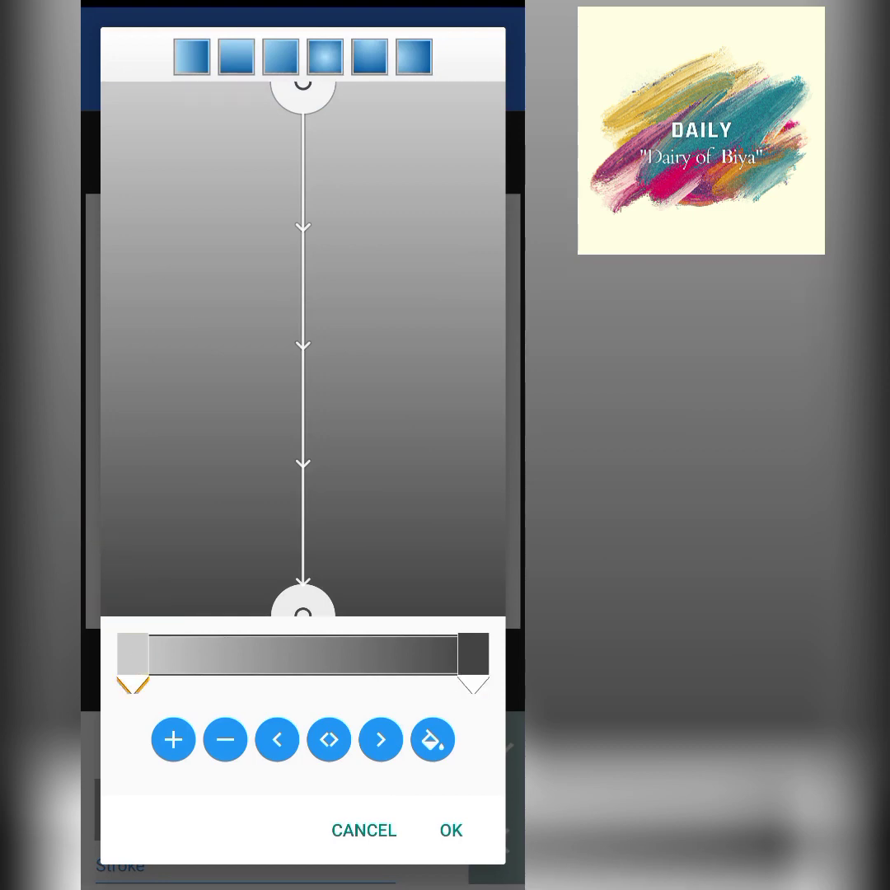
left_click(432, 739)
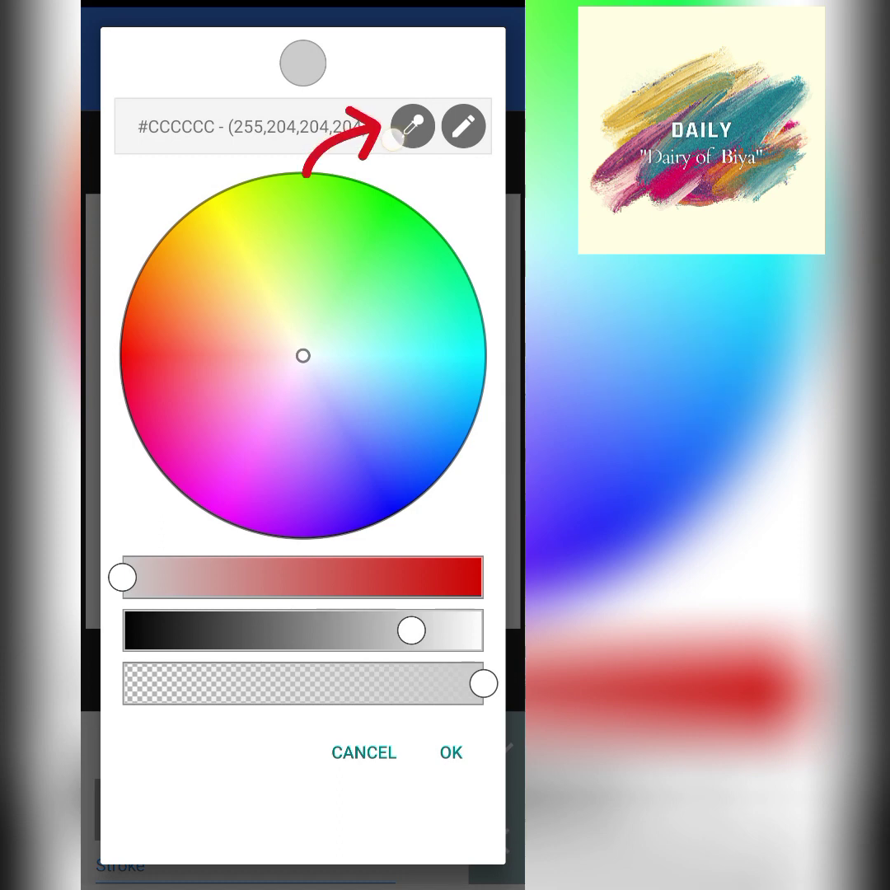
left_click(413, 126)
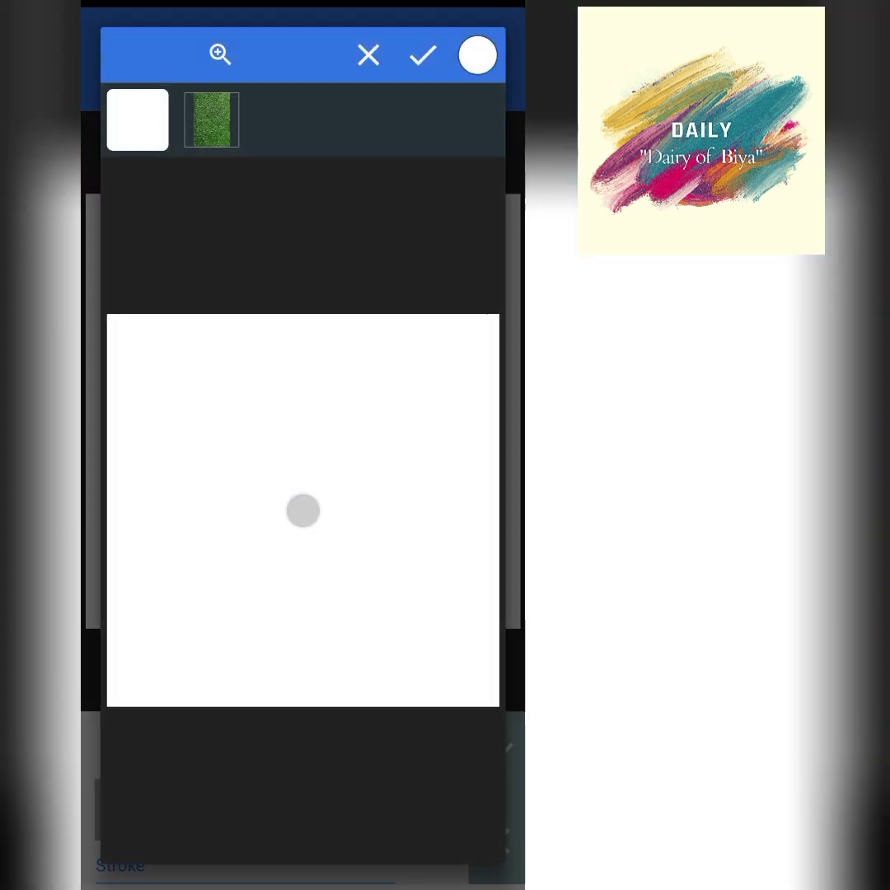
left_click(211, 120)
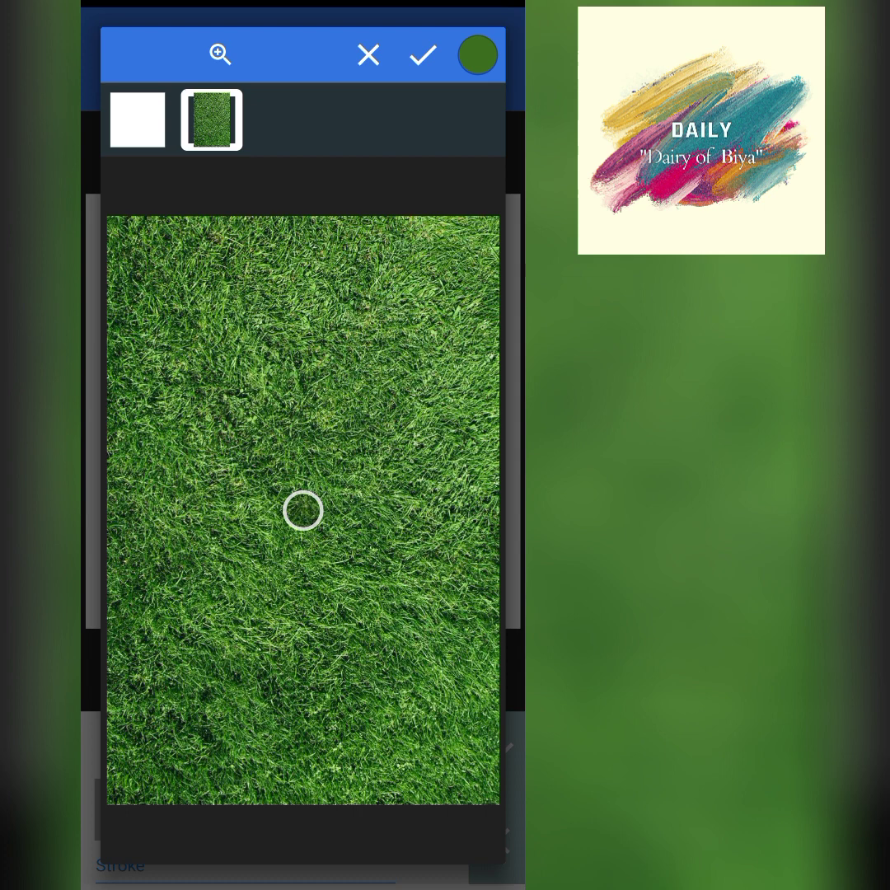
mouse_move(302, 511)
left_mouse_down()
mouse_move(329, 467)
mouse_move(314, 385)
mouse_move(275, 423)
mouse_move(254, 368)
mouse_move(342, 417)
mouse_move(318, 468)
left_mouse_up()
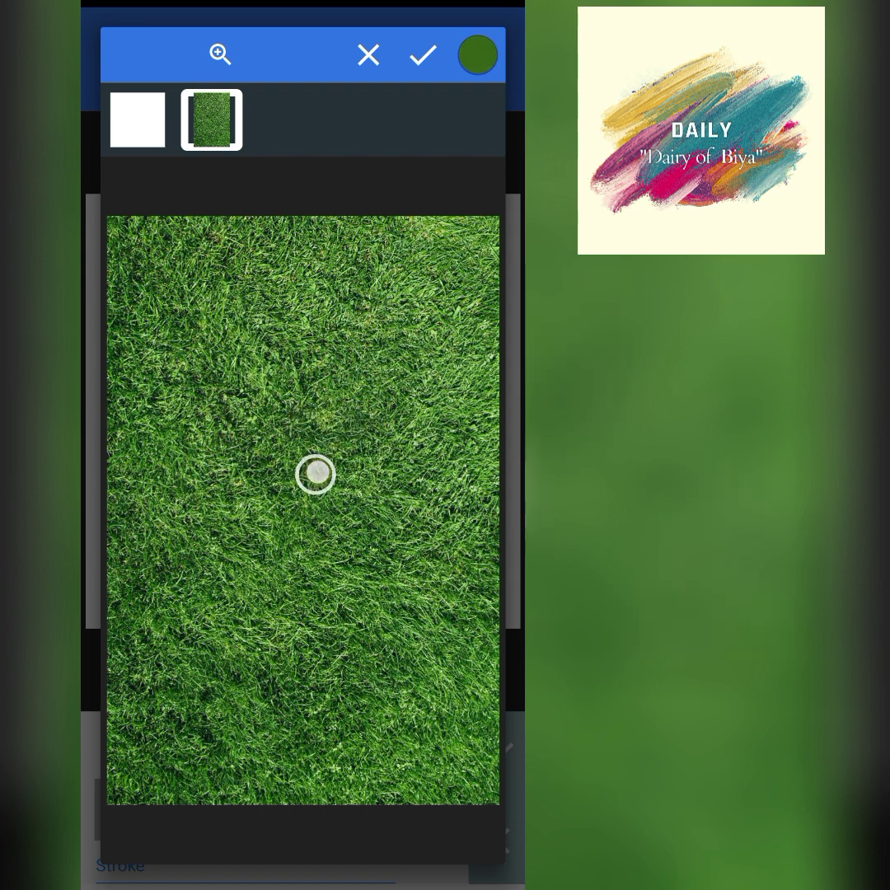
left_click_drag(318, 468, 322, 466)
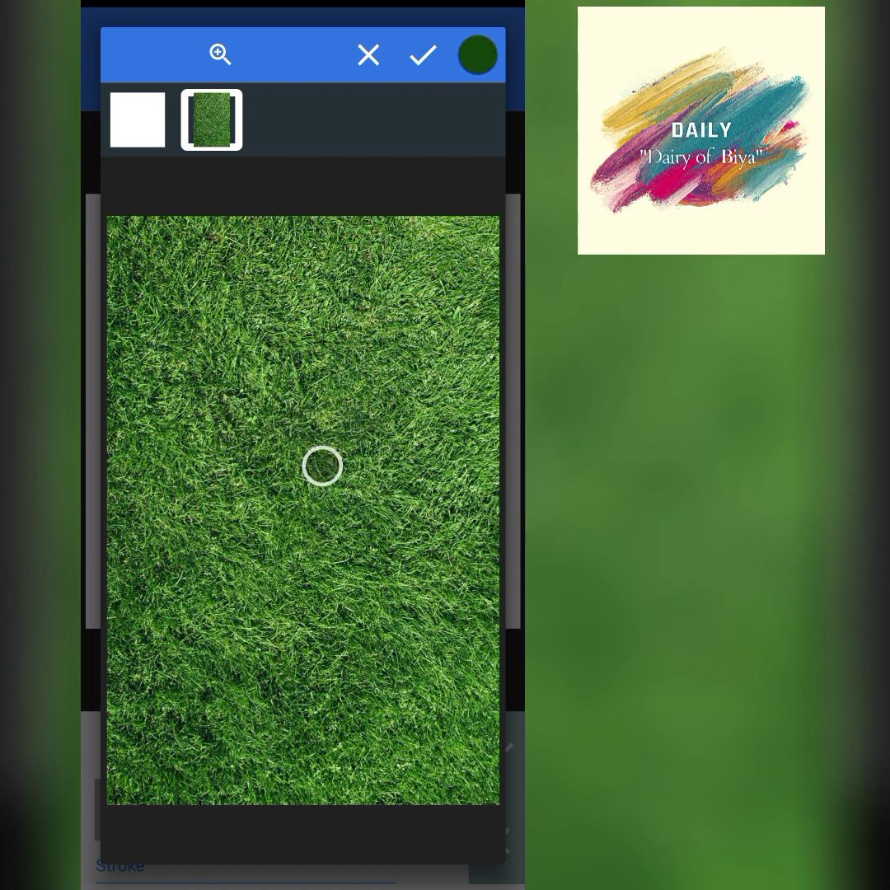
left_click(422, 55)
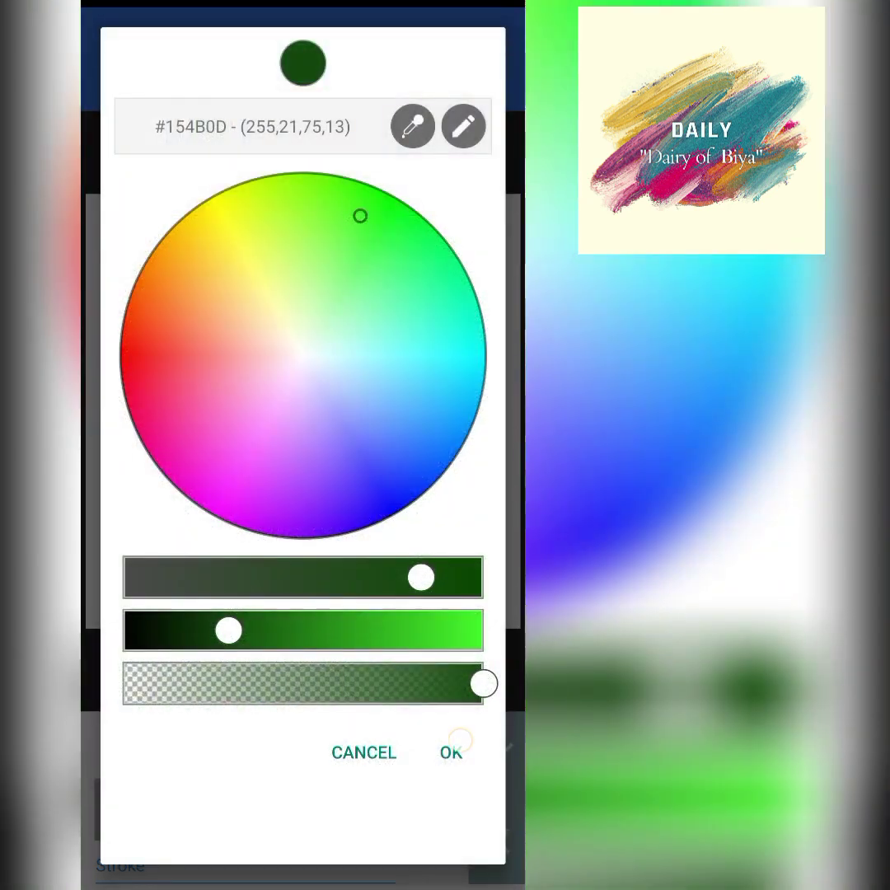
left_click(500, 808)
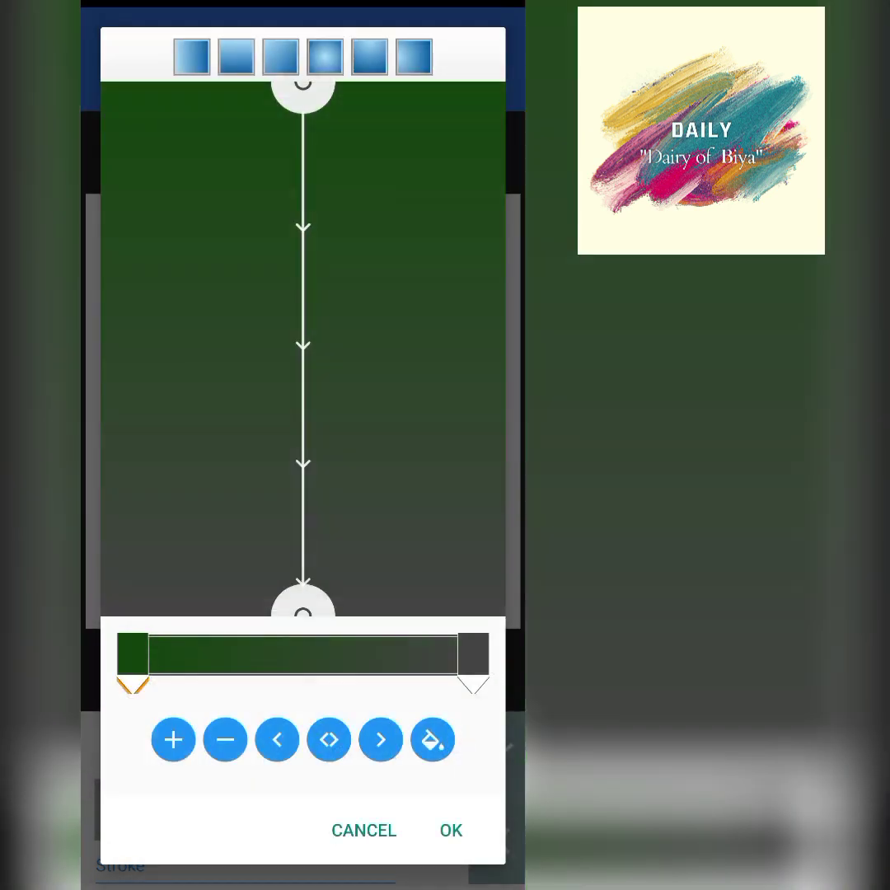
Step: Set the right gradient stop to a lighter grass green with mostly transparent alpha
left_click(473, 684)
left_click(433, 739)
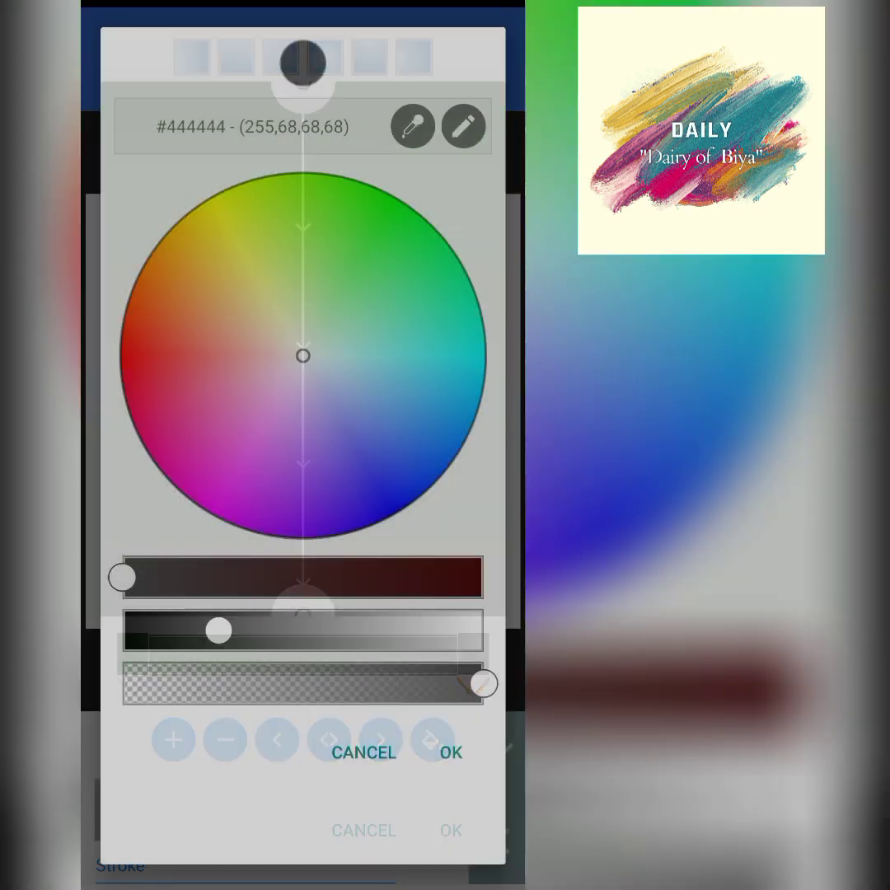
left_click(413, 126)
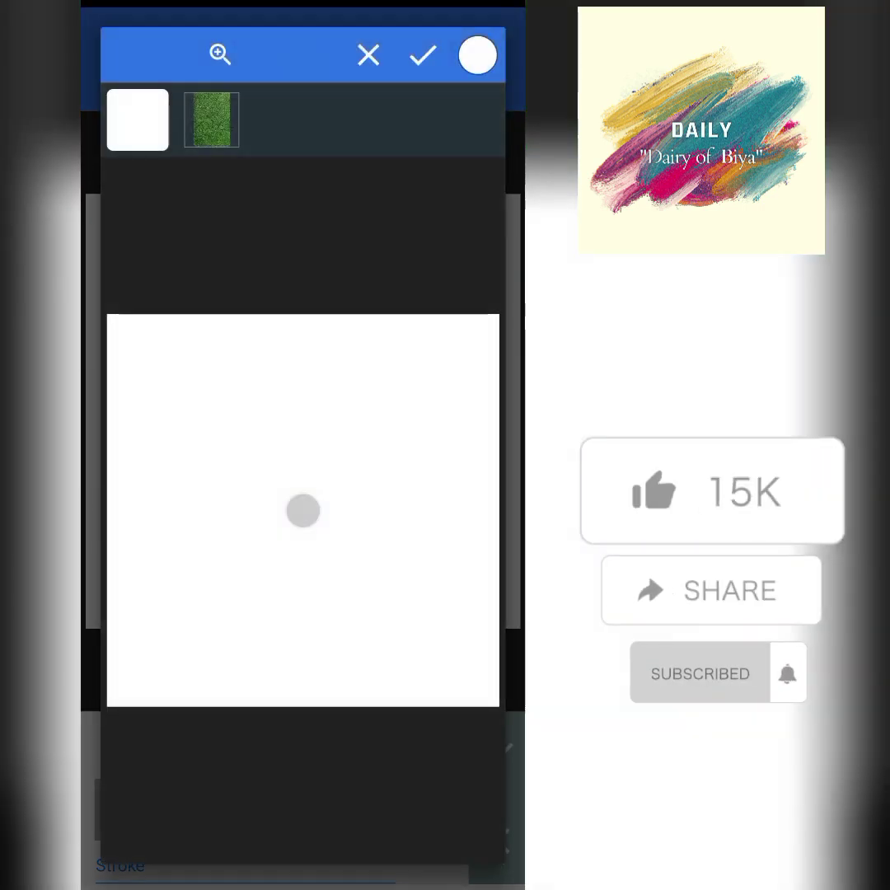
left_click(212, 119)
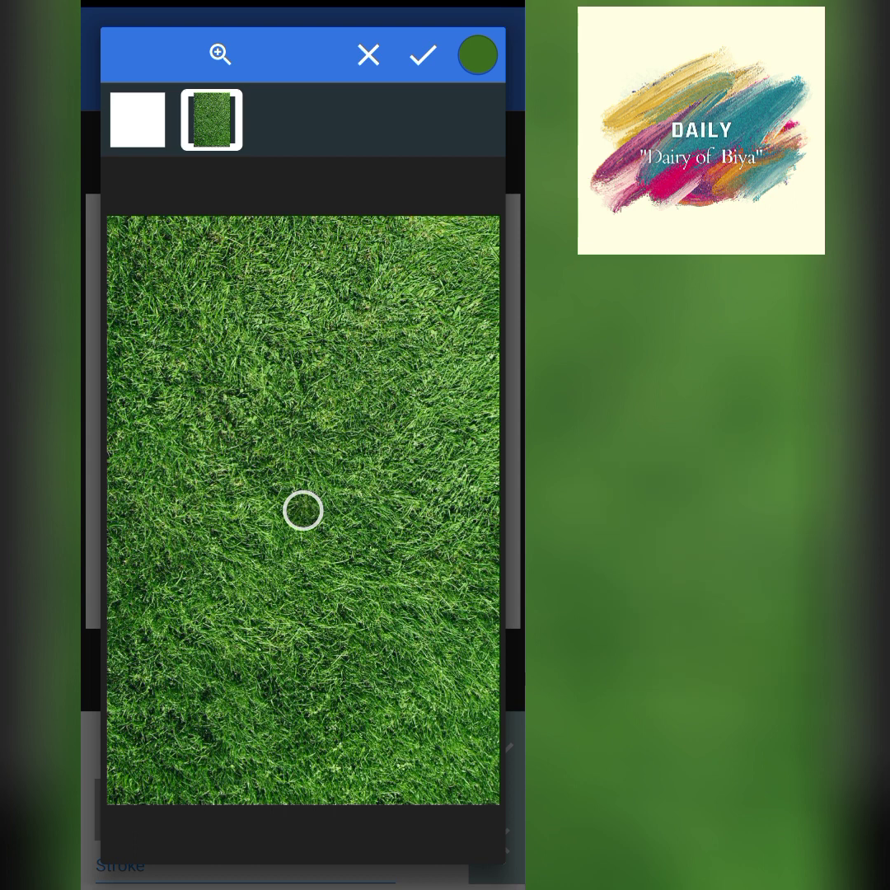
mouse_move(303, 511)
left_mouse_down()
mouse_move(331, 429)
mouse_move(363, 434)
mouse_move(368, 373)
mouse_move(367, 433)
mouse_move(371, 449)
mouse_move(383, 448)
left_mouse_up()
left_click(422, 55)
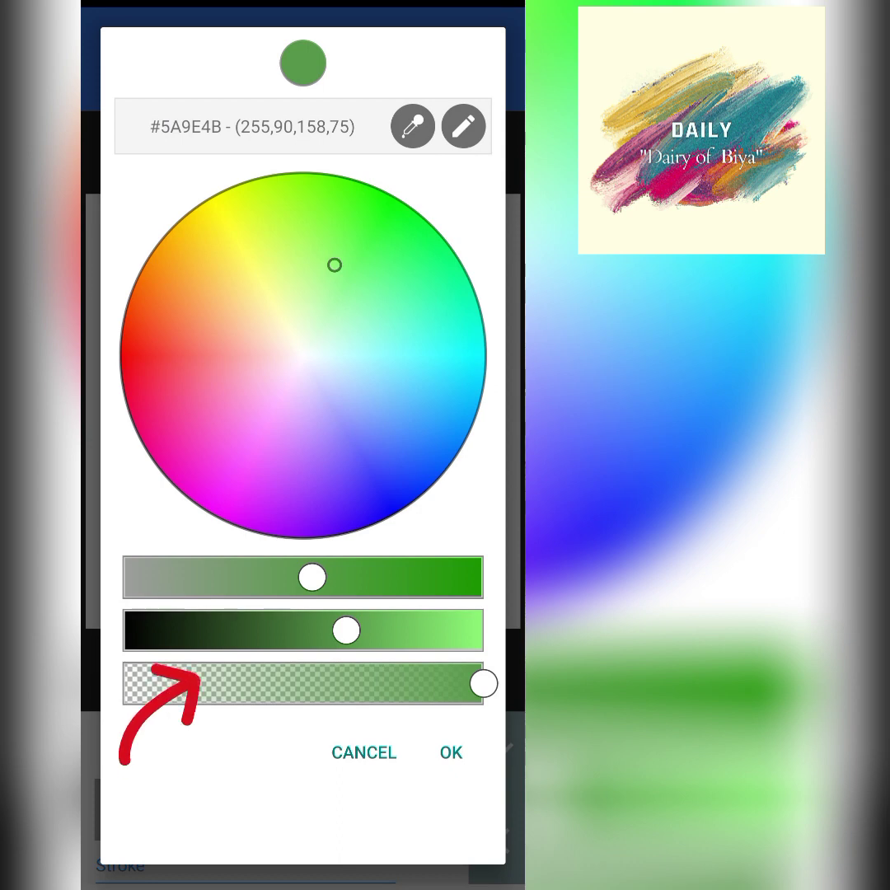
left_click_drag(484, 683, 210, 683)
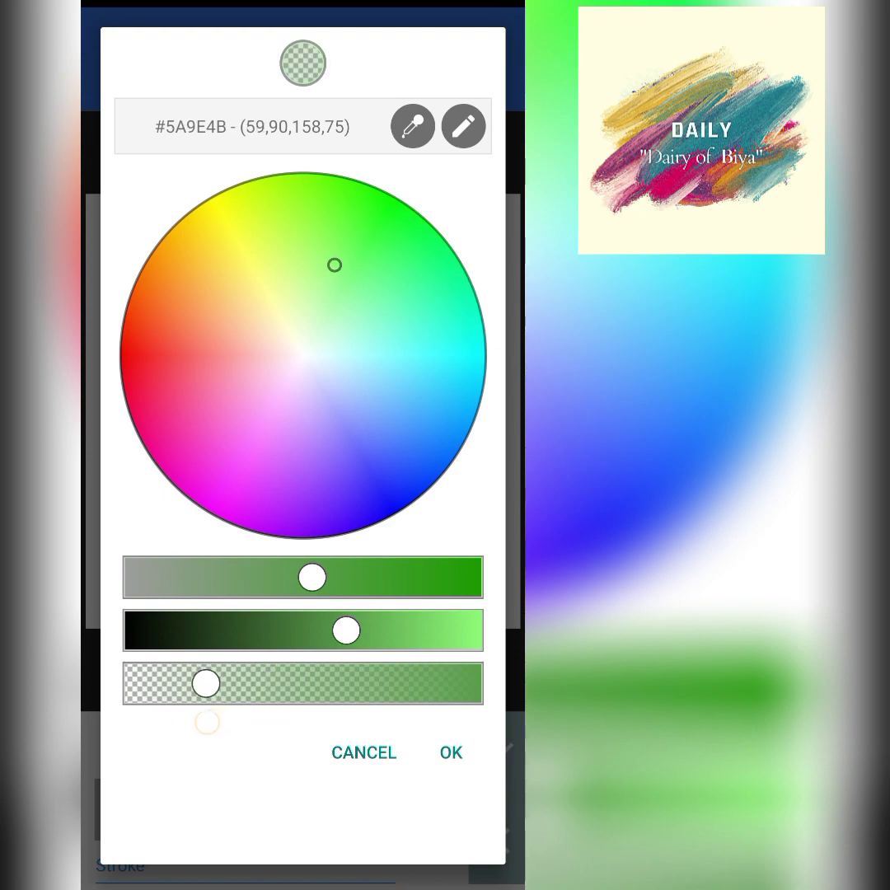
left_click_drag(211, 722, 205, 722)
left_click(450, 753)
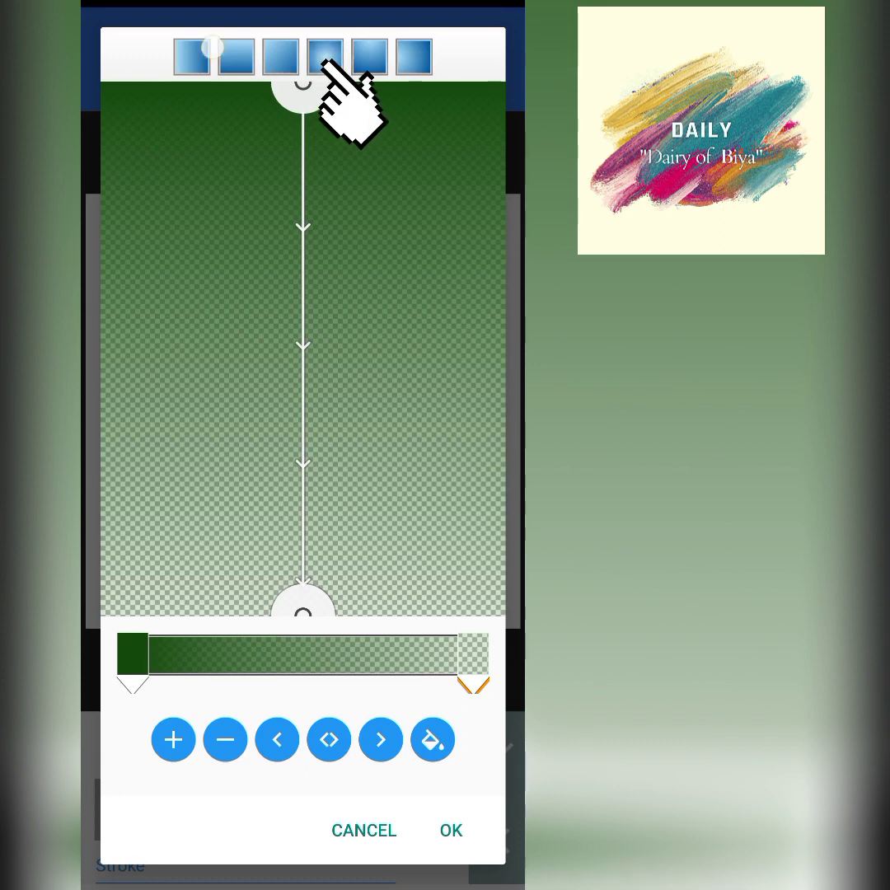
Step: Make the gradient radial, centred in the grass square with a shorter radius
left_click(238, 56)
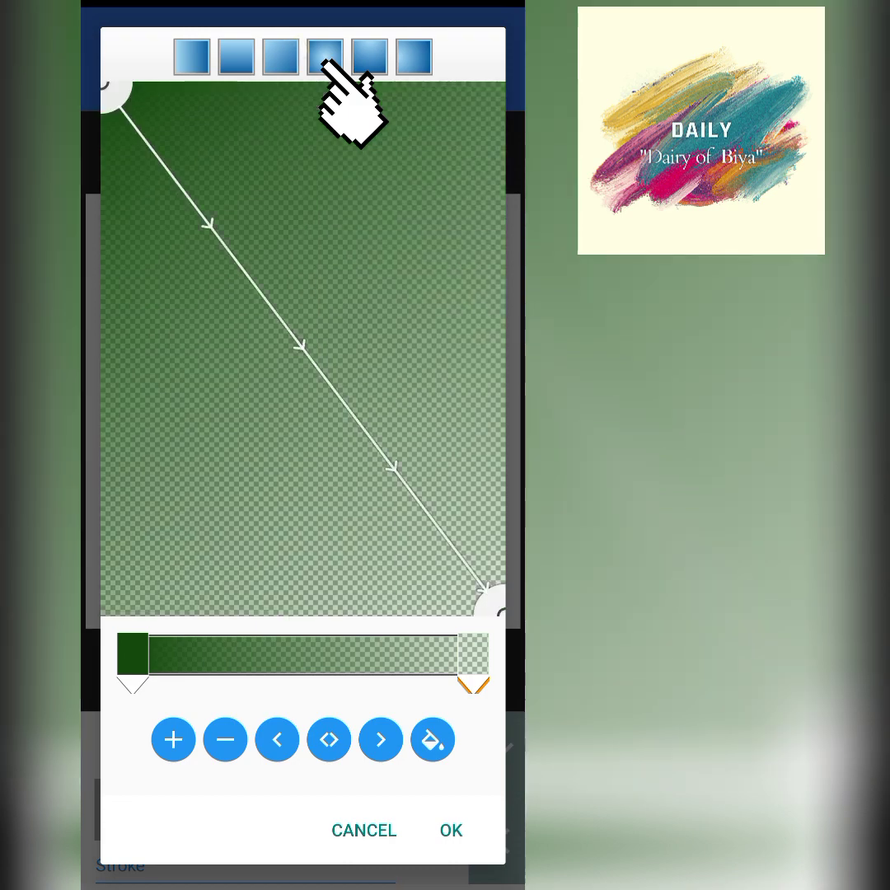
left_click(326, 56)
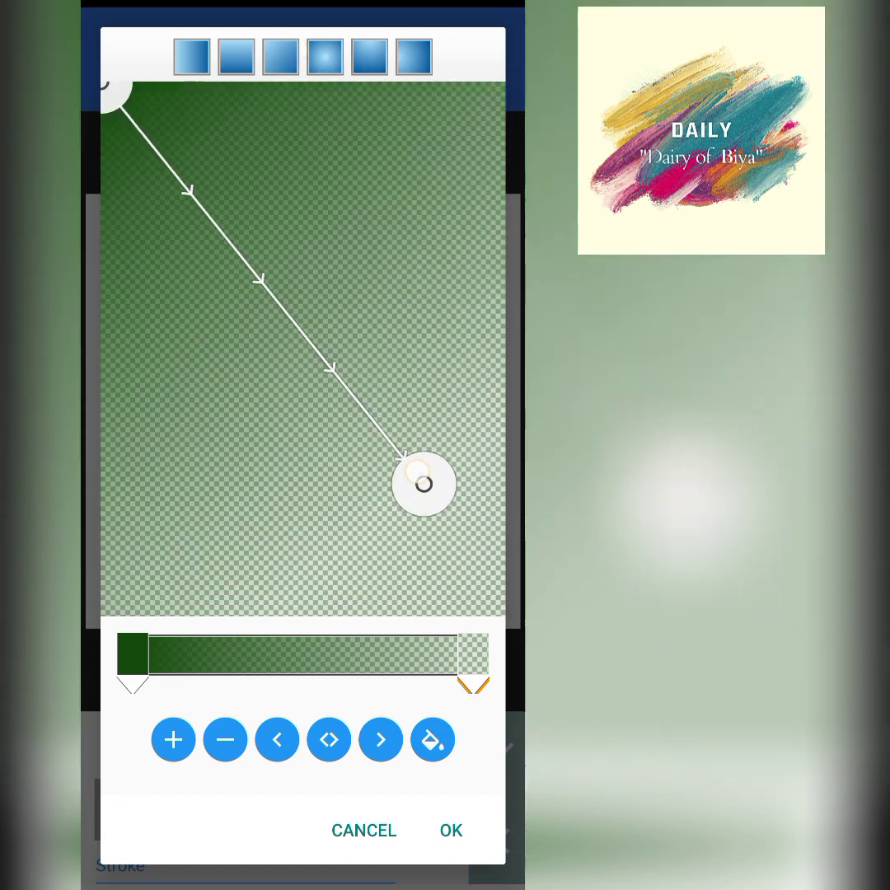
left_click_drag(108, 87, 303, 349)
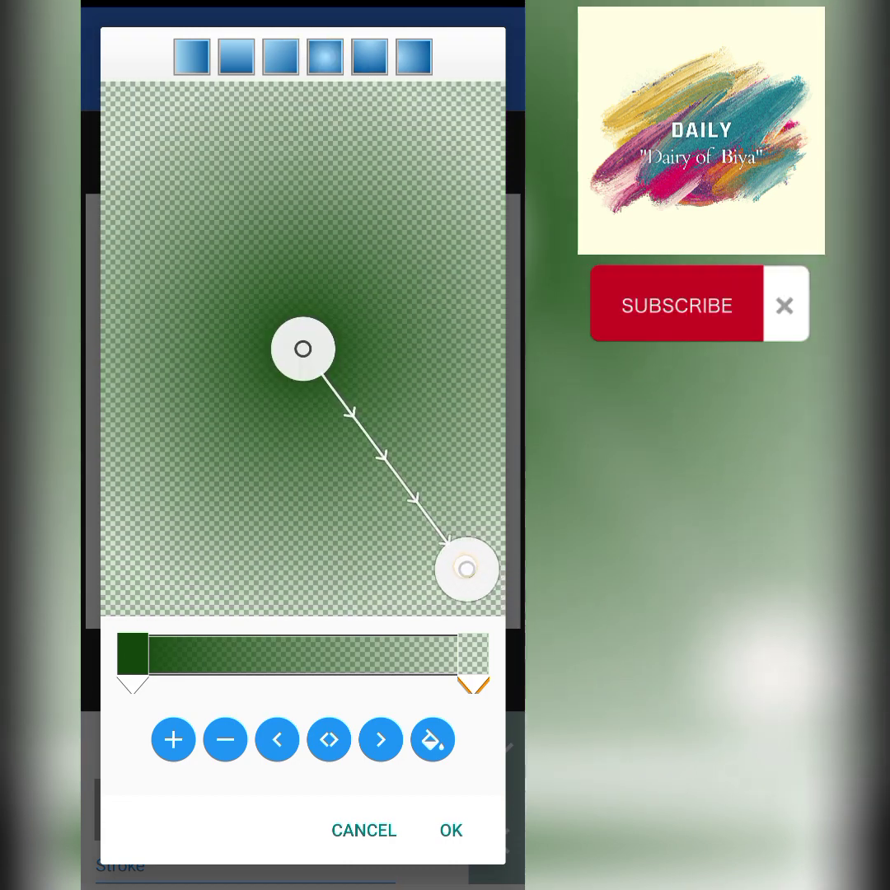
mouse_move(467, 571)
left_mouse_down()
mouse_move(416, 500)
mouse_move(428, 518)
left_mouse_up()
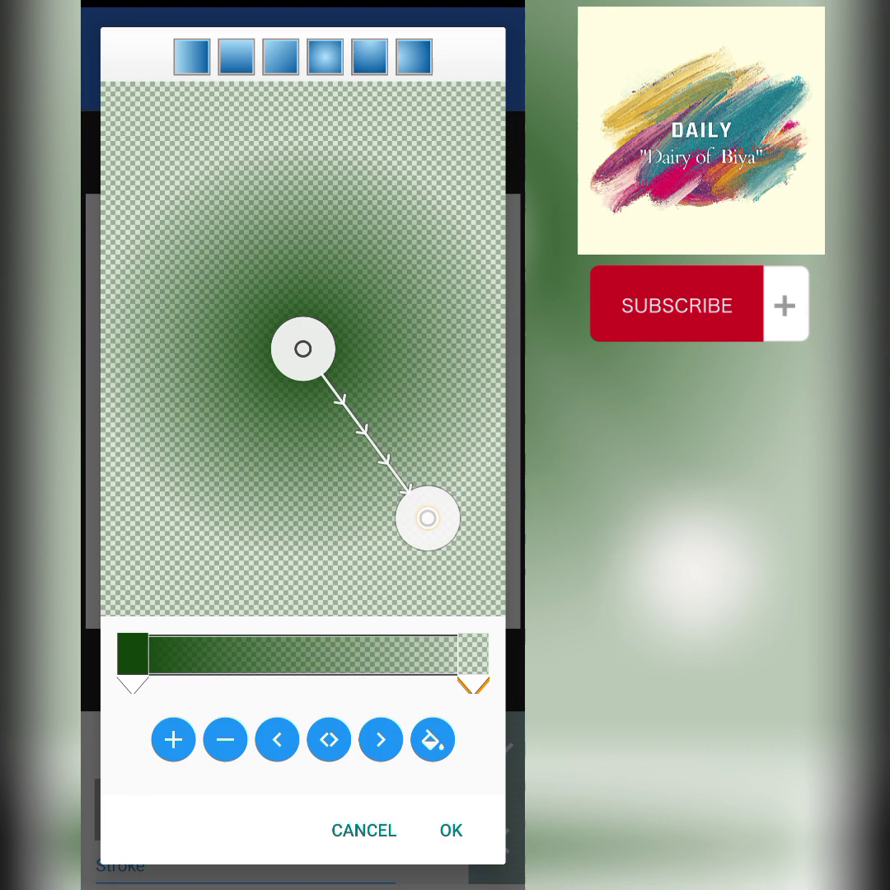
left_click(451, 830)
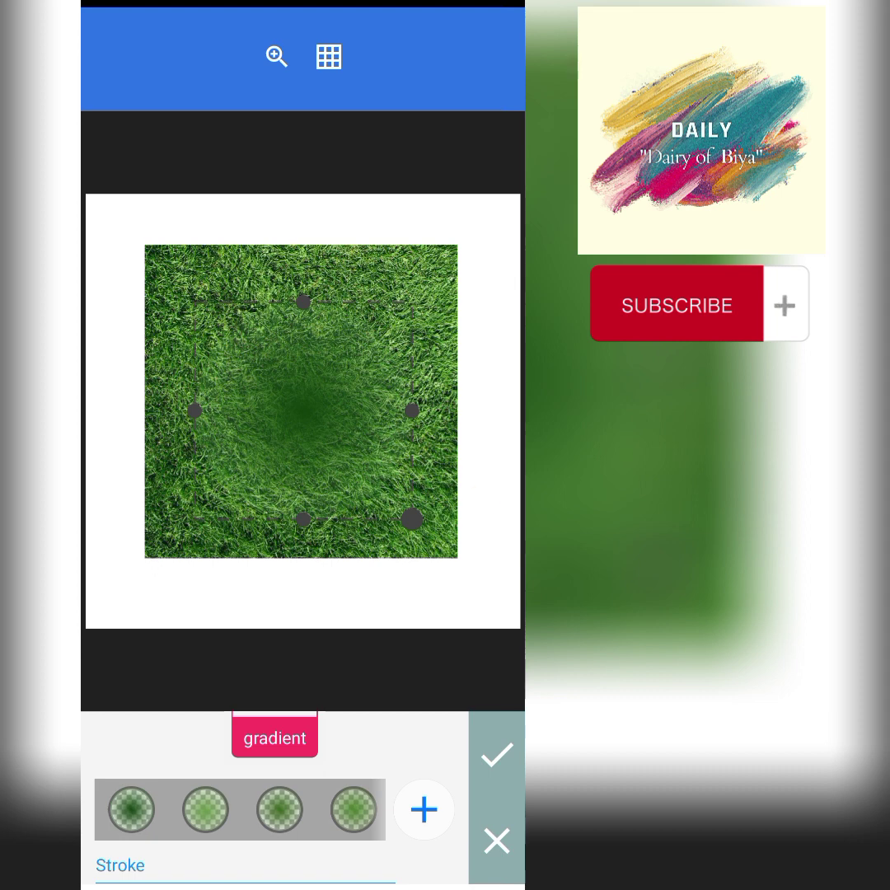
Step: Finish the fill, select the gradient circle and bring up its texture settings
left_click(497, 755)
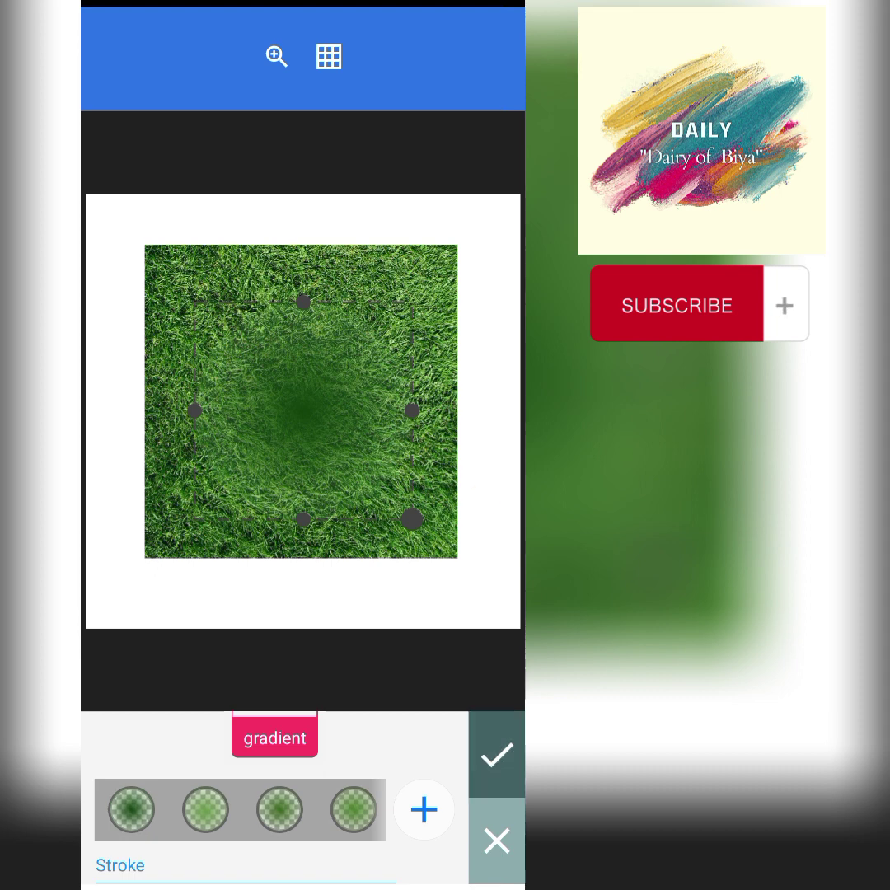
left_click(294, 363)
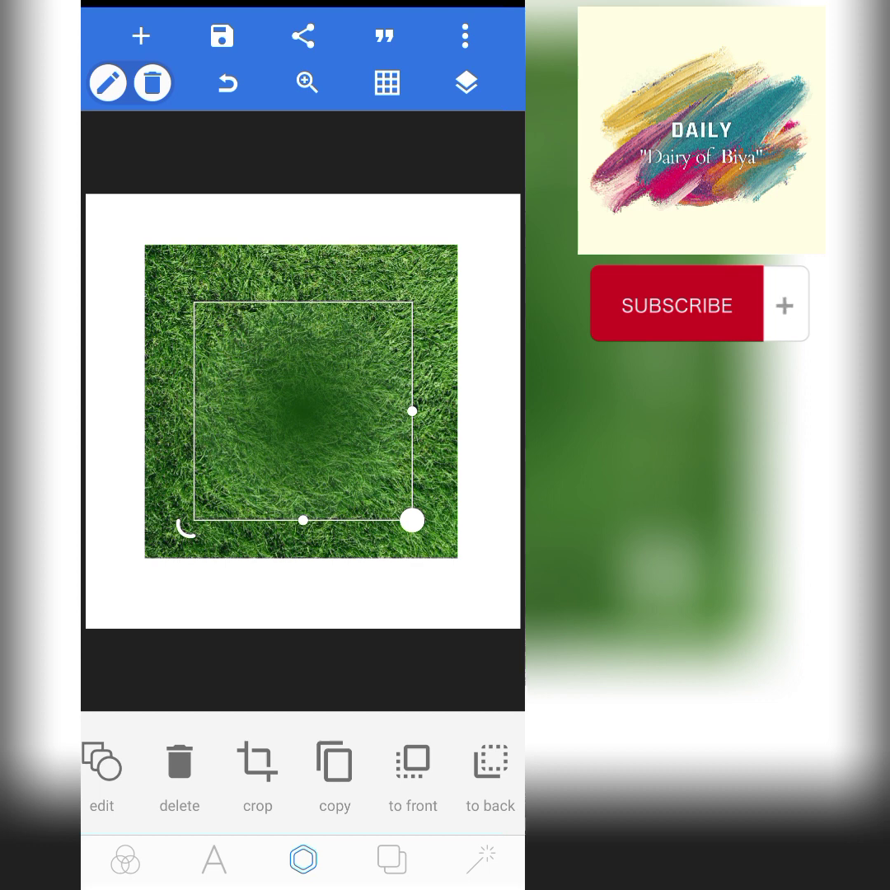
mouse_move(412, 521)
left_mouse_down()
mouse_move(458, 559)
mouse_move(412, 520)
left_mouse_up()
left_click_drag(453, 784, 199, 805)
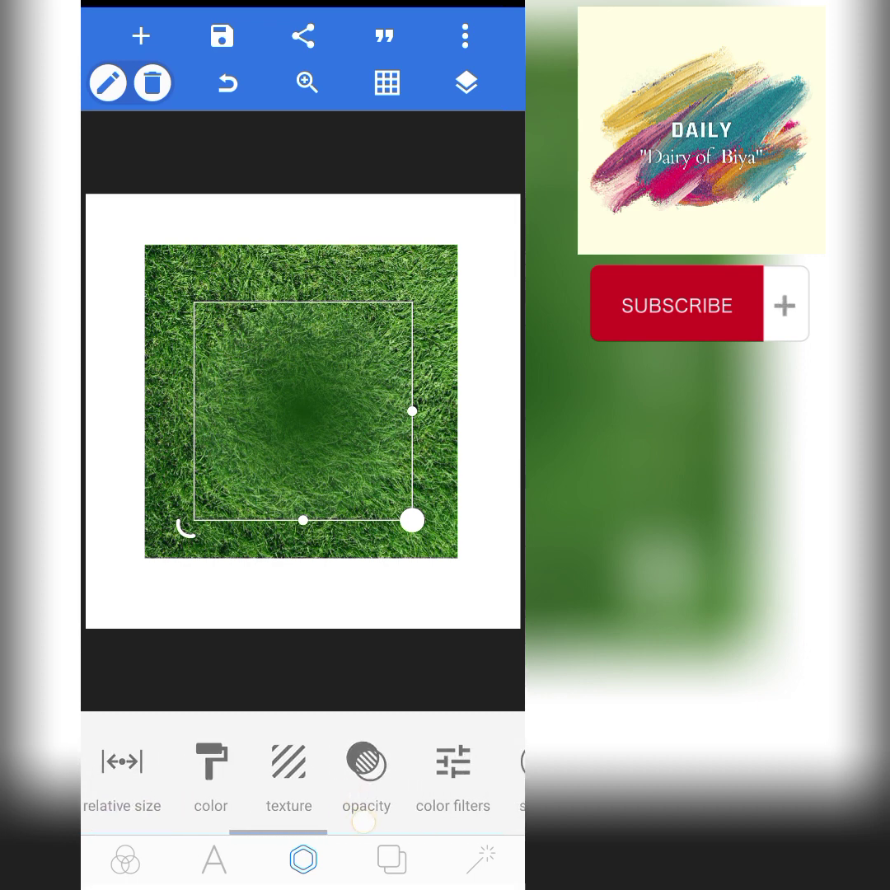
left_click_drag(363, 822, 388, 822)
left_click(314, 767)
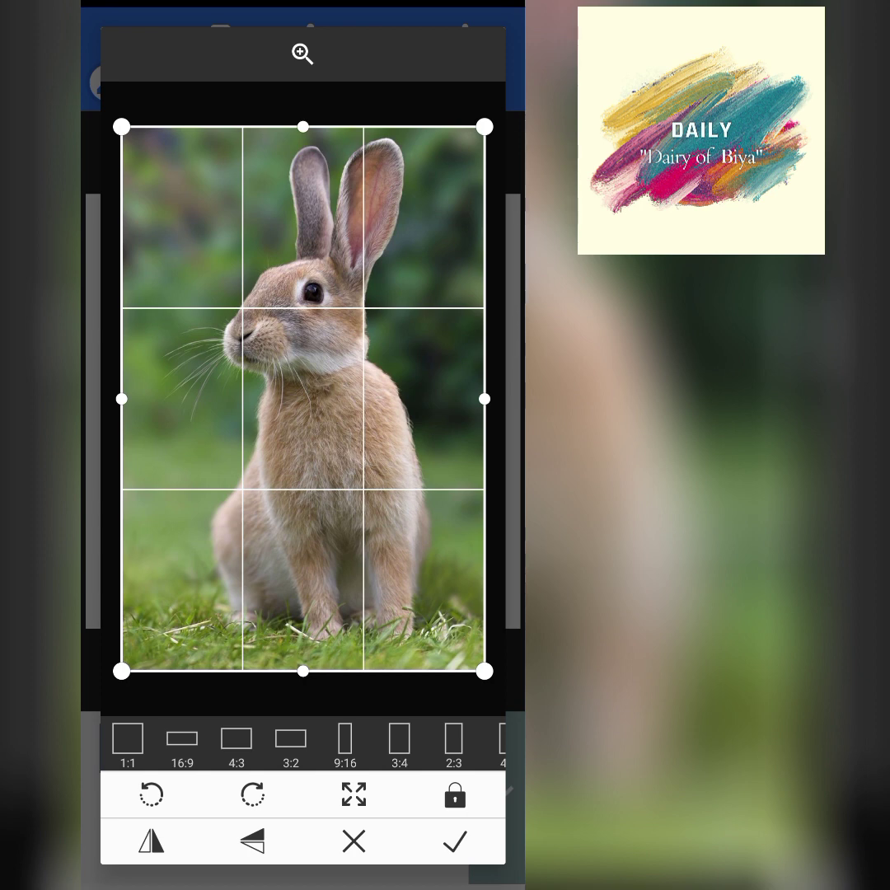
Step: Texture the circle with a square rabbit crop, keeping proportions while rescaling it
left_click(455, 795)
left_click_drag(367, 536, 377, 459)
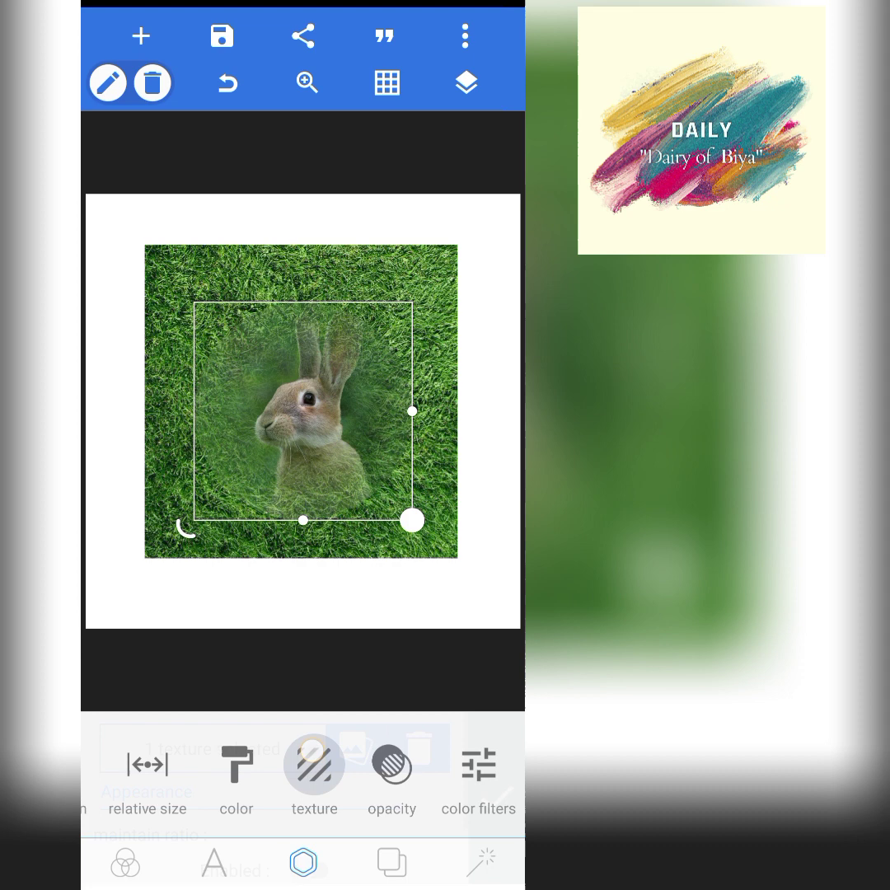
left_click(314, 774)
scroll(272, 800, "down", 2)
left_click(309, 806)
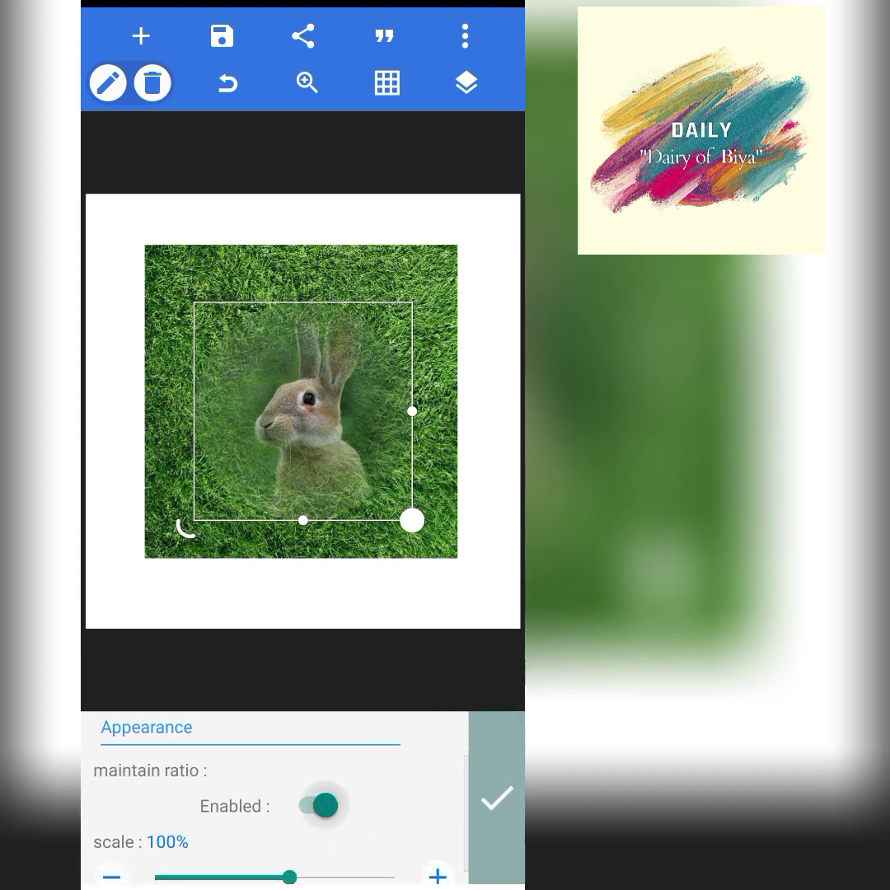
scroll(387, 800, "down", 1)
mouse_move(289, 859)
left_mouse_down()
mouse_move(363, 859)
mouse_move(220, 854)
mouse_move(334, 858)
mouse_move(268, 859)
left_mouse_up()
Step: Confirm the rabbit texture and make the canvas background transparent
left_click(449, 610)
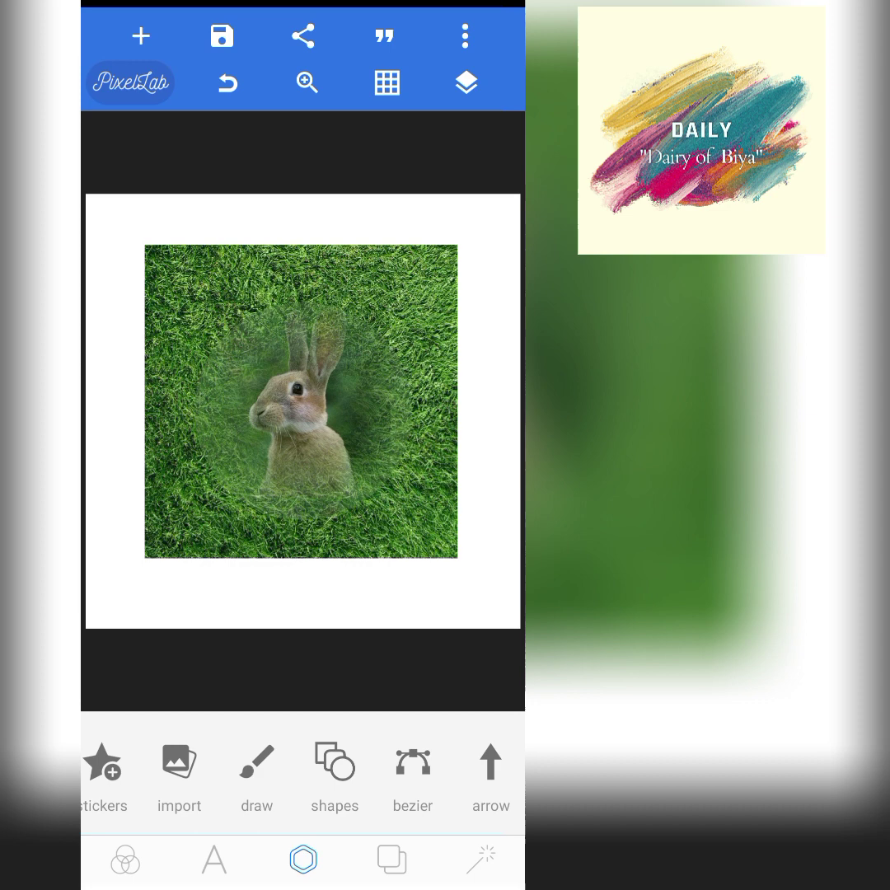
left_click(391, 860)
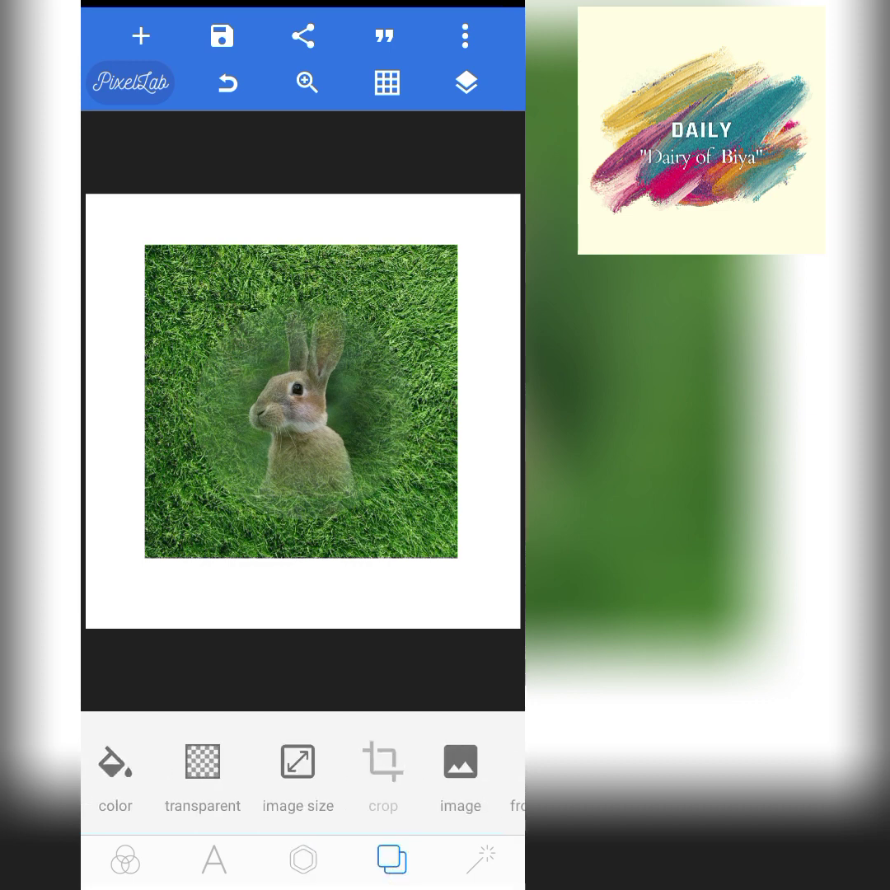
left_click(203, 770)
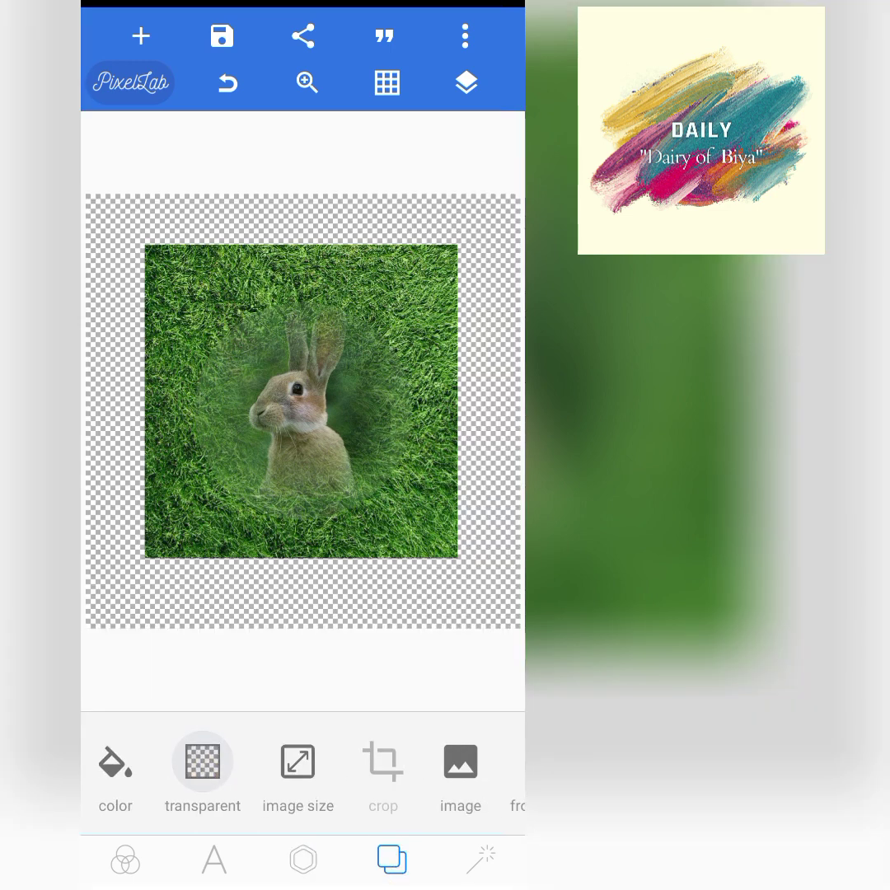
Step: Save the design as a project named 'fade two image'
left_click(221, 35)
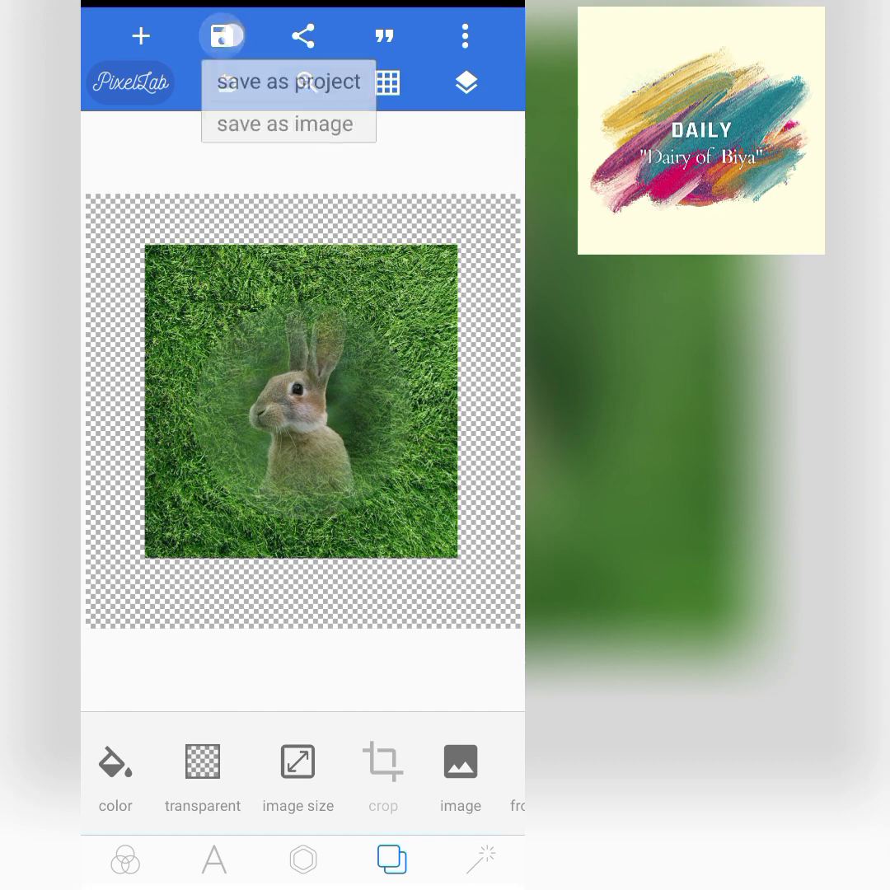
left_click(288, 82)
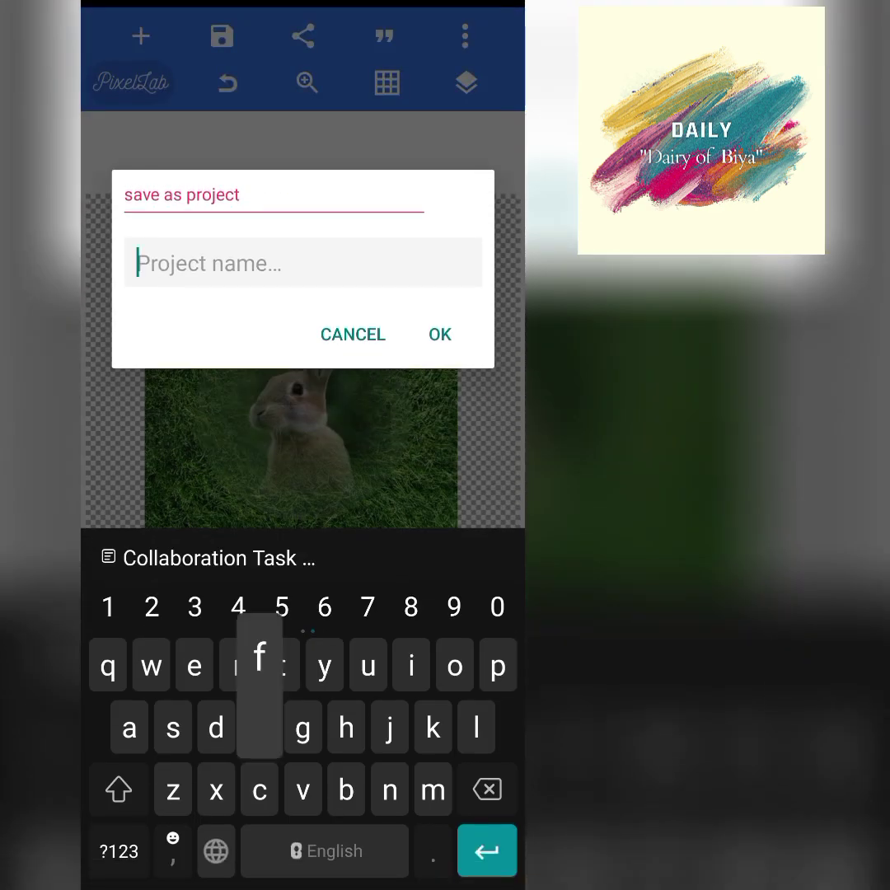
type("fad")
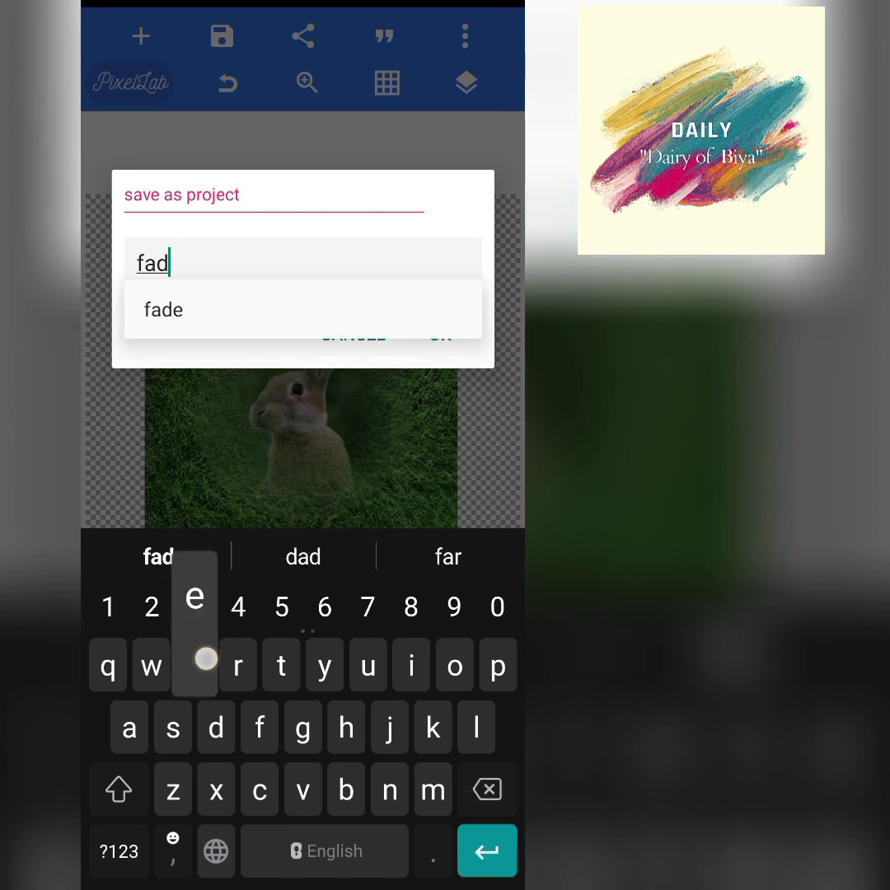
type("e twon")
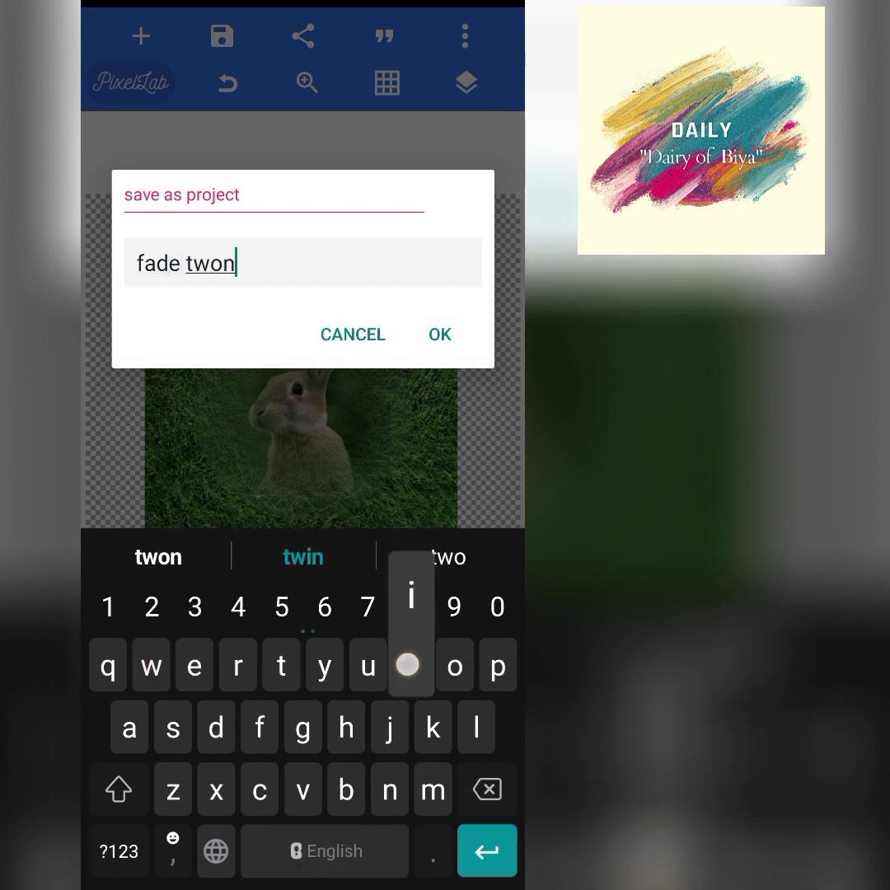
type("ima")
key("BackSpace")
key("BackSpace")
key("BackSpace")
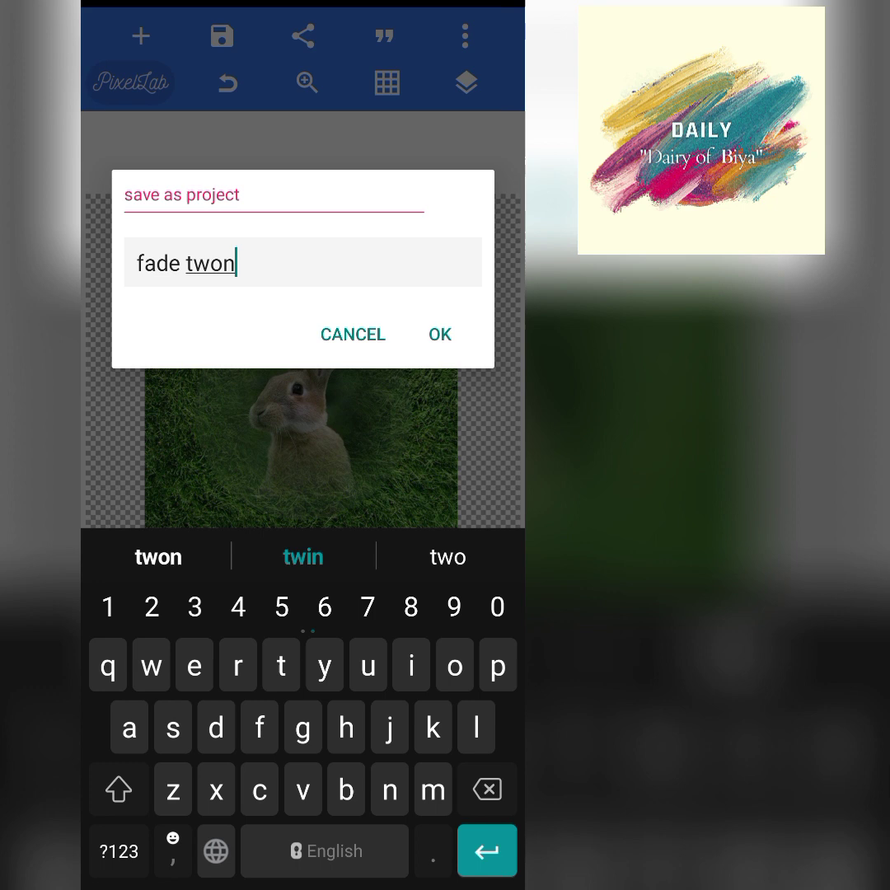
key("BackSpace")
type("i")
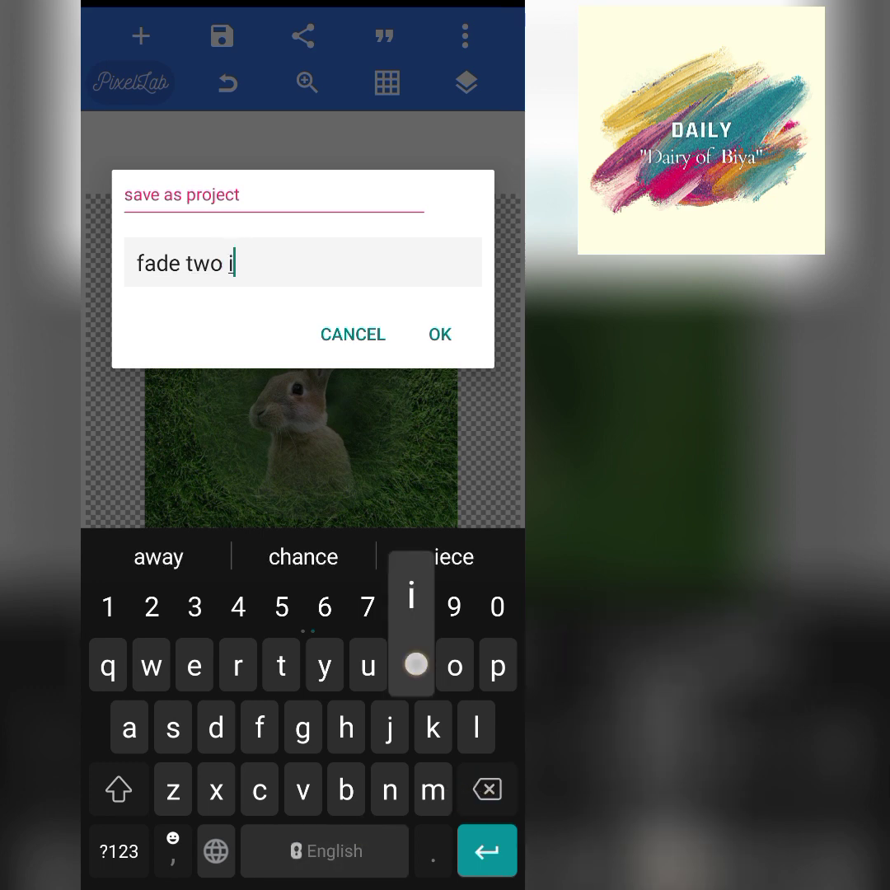
type("mahr")
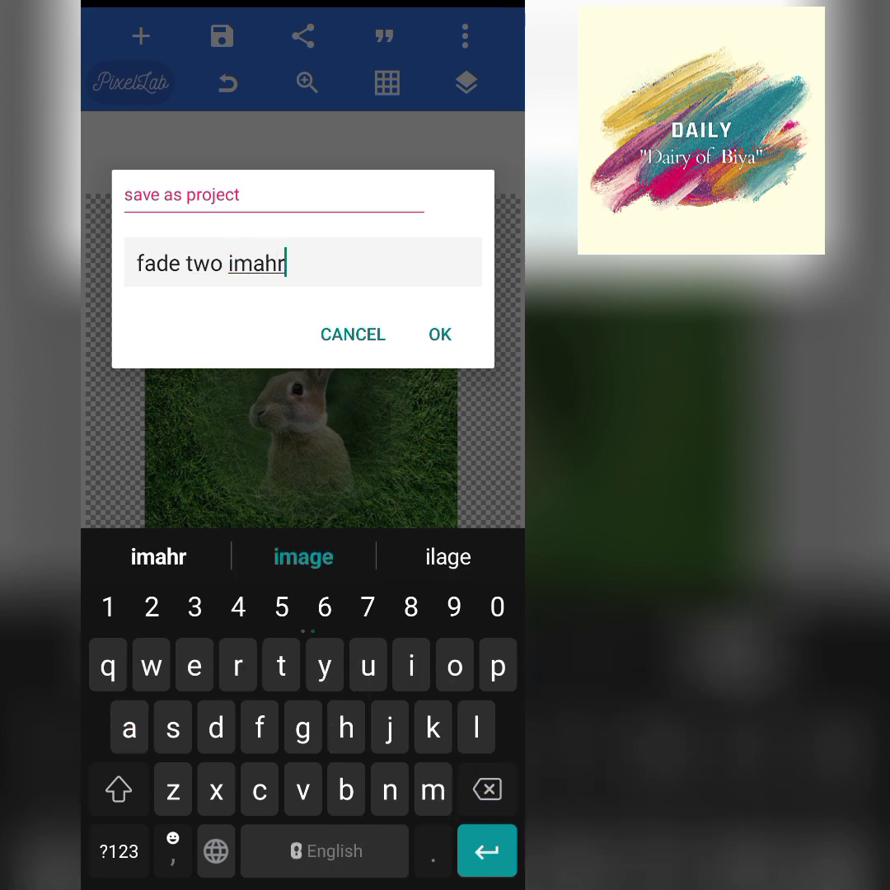
left_click(303, 556)
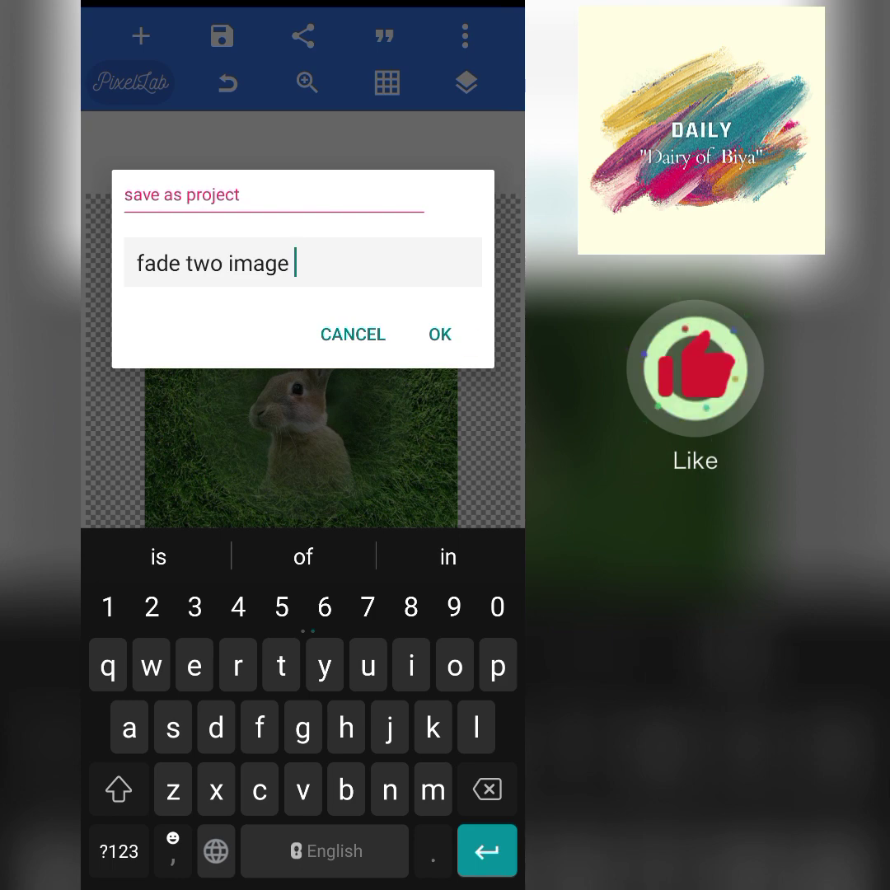
left_click(441, 334)
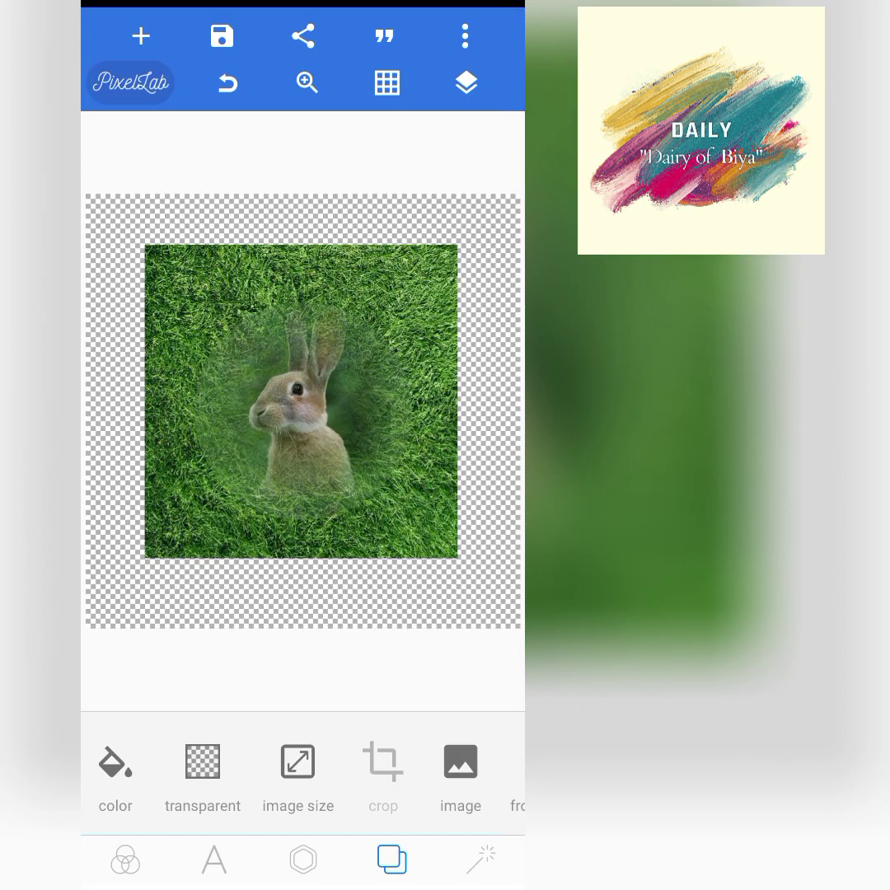
left_click(221, 35)
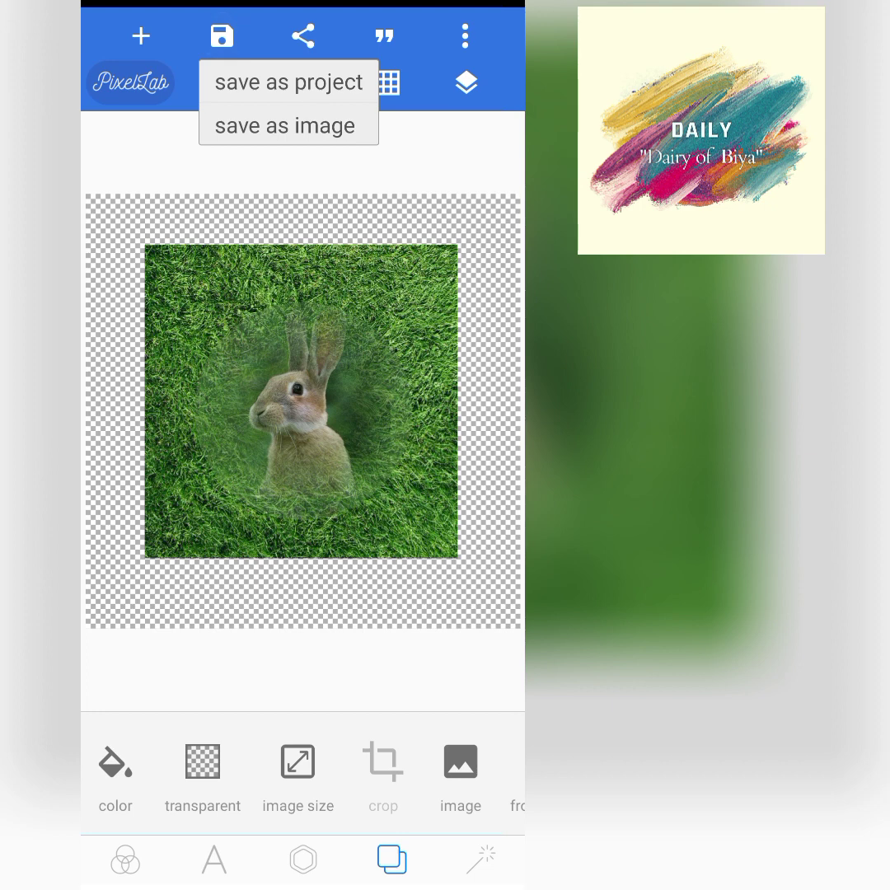